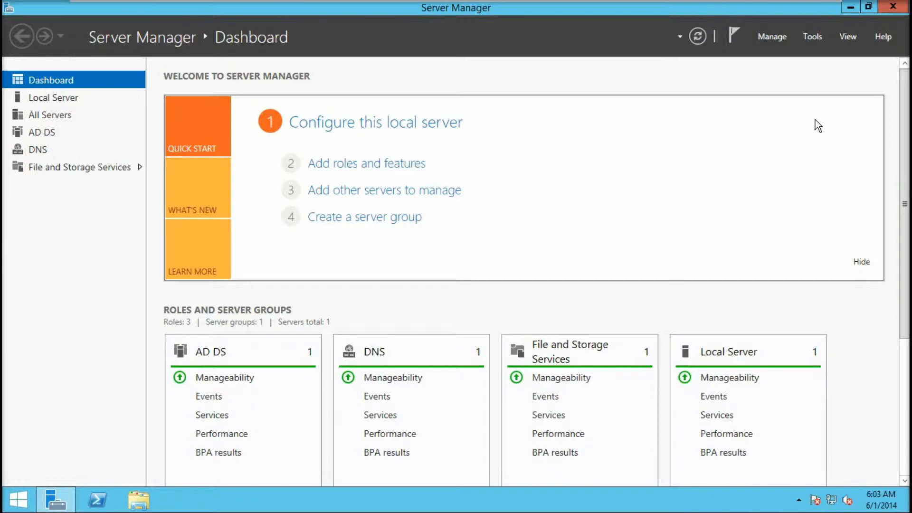
# Start a new user in training.lab/Users named SSOAgent with logon name ssoagent
pyautogui.click(814, 38)
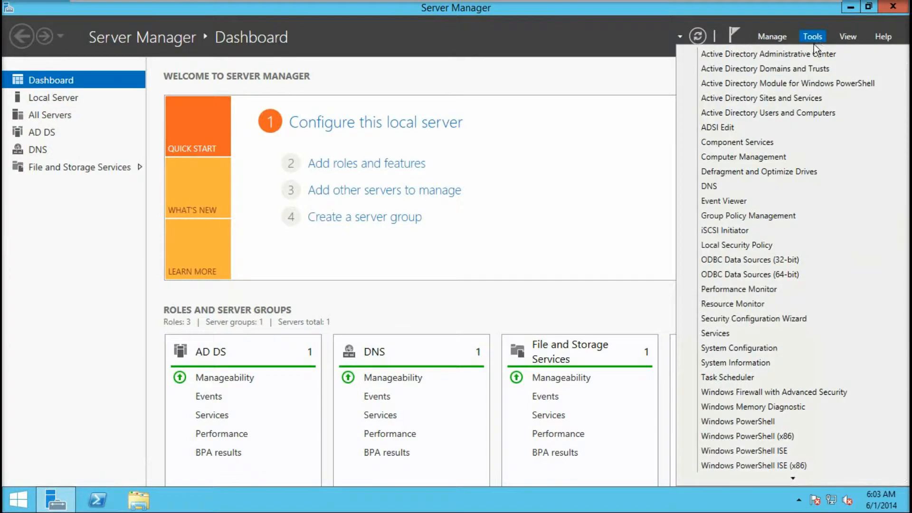
pyautogui.click(817, 114)
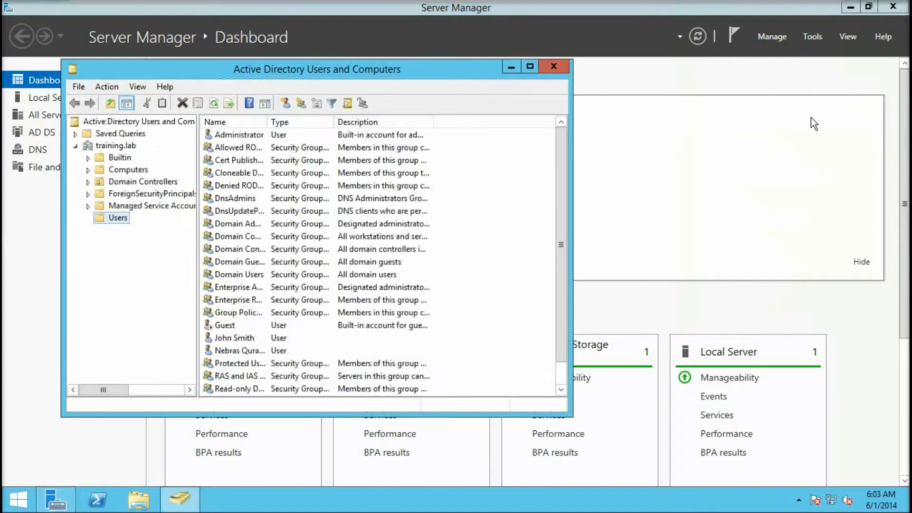
pyautogui.rightClick(120, 219)
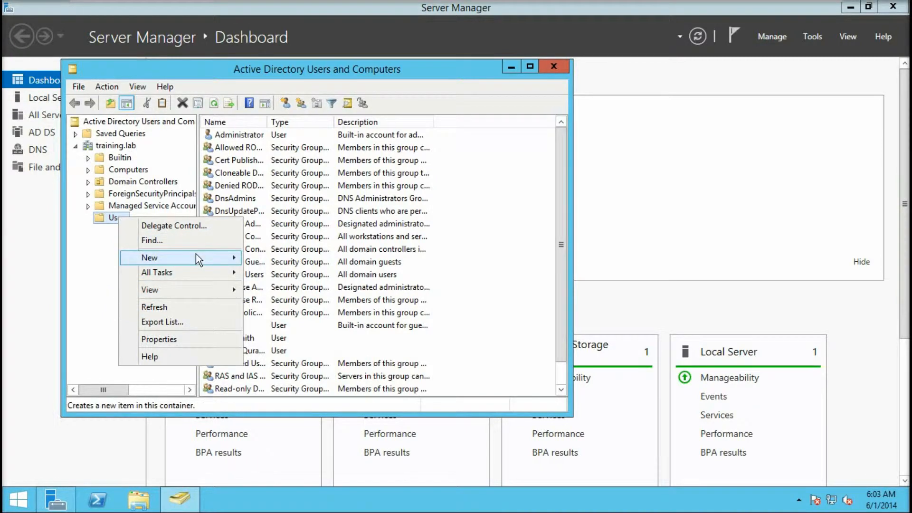
pyautogui.moveTo(195, 253)
pyautogui.click(315, 374)
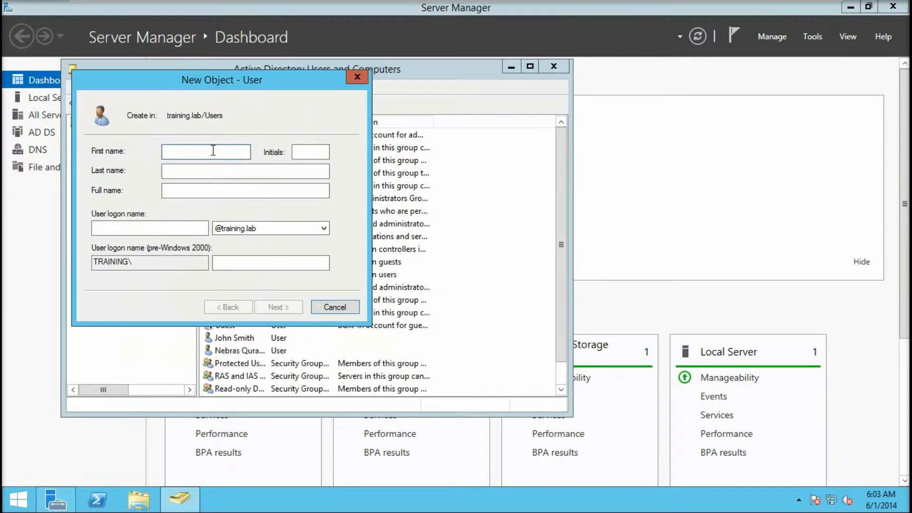
pyautogui.write('SSOAgent')
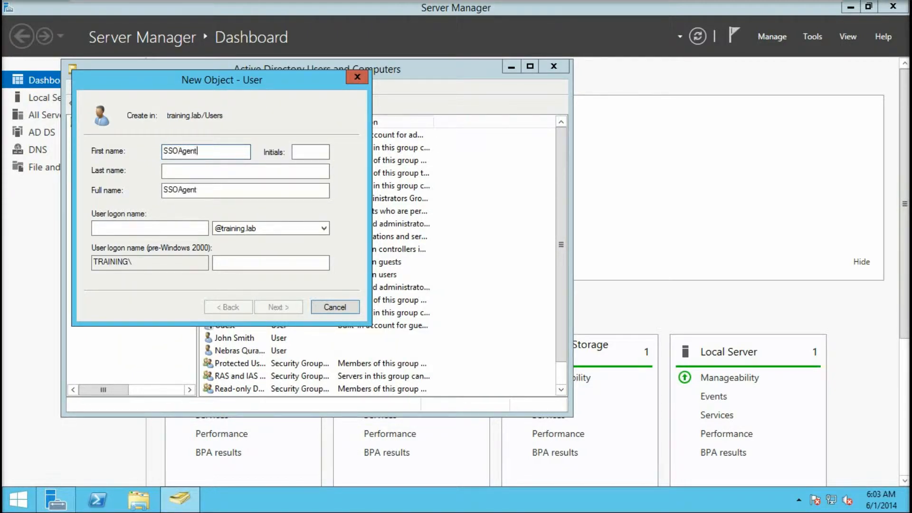
pyautogui.press('Tab')
pyautogui.press('Tab')
pyautogui.press('Tab')
pyautogui.press('Tab')
pyautogui.press('Tab')
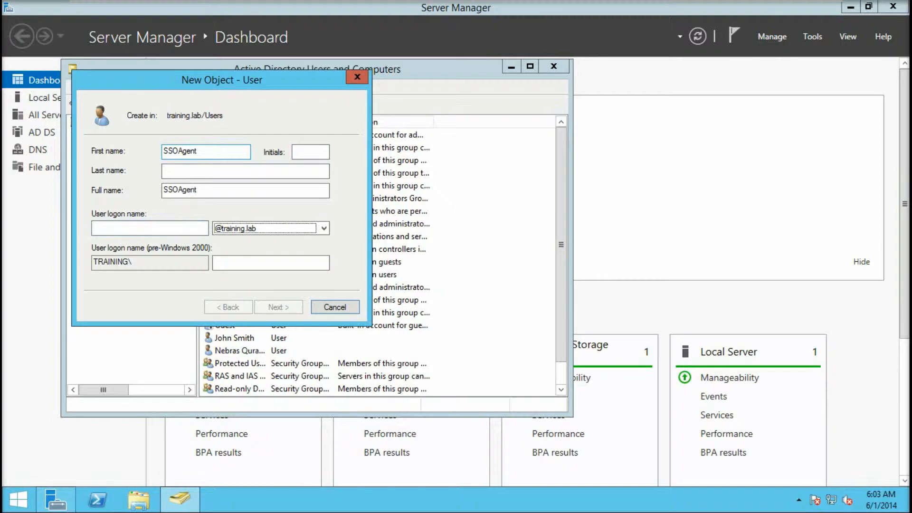
pyautogui.hotkey('shift', 'Tab')
pyautogui.write('s')
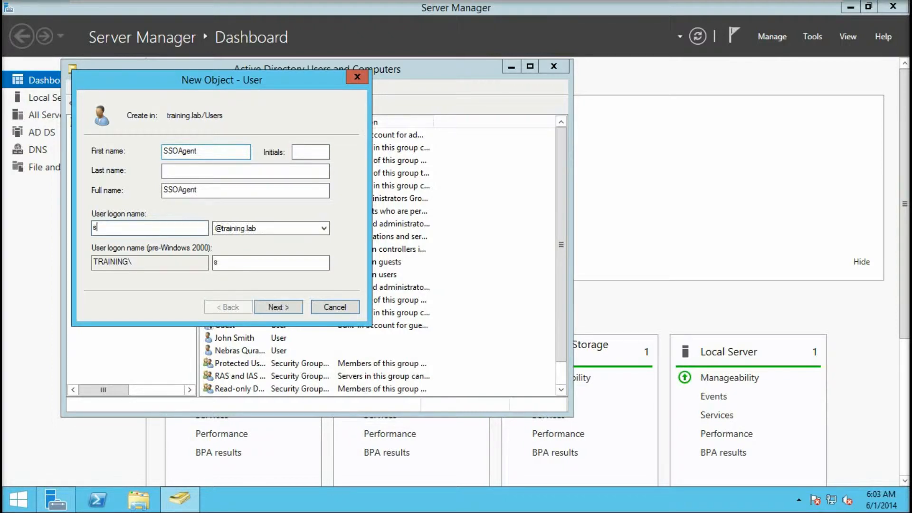
pyautogui.write('soagent')
# Set and confirm the account password, drop the forced change at logon, and make it never expire
pyautogui.click(284, 307)
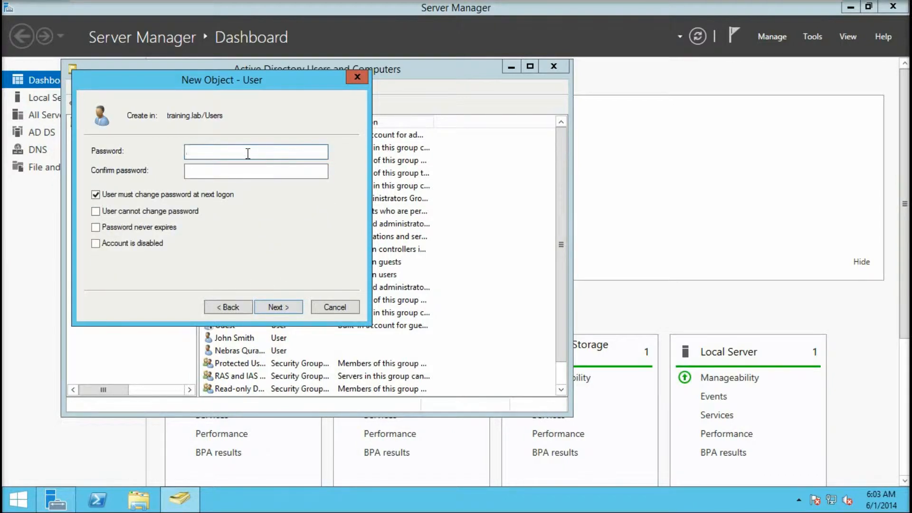
pyautogui.write('Pa$$w0rd')
pyautogui.press('Tab')
pyautogui.write('Pa')
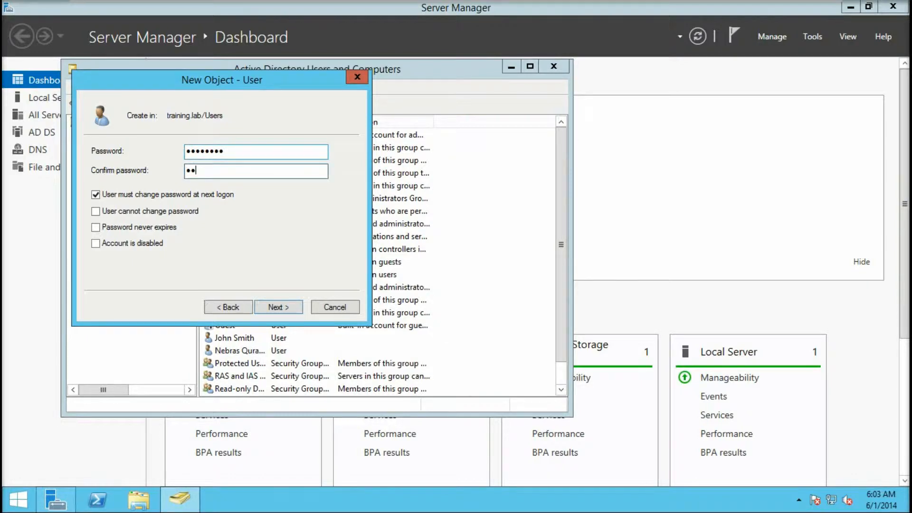
pyautogui.write('$$w0rd')
pyautogui.click(126, 196)
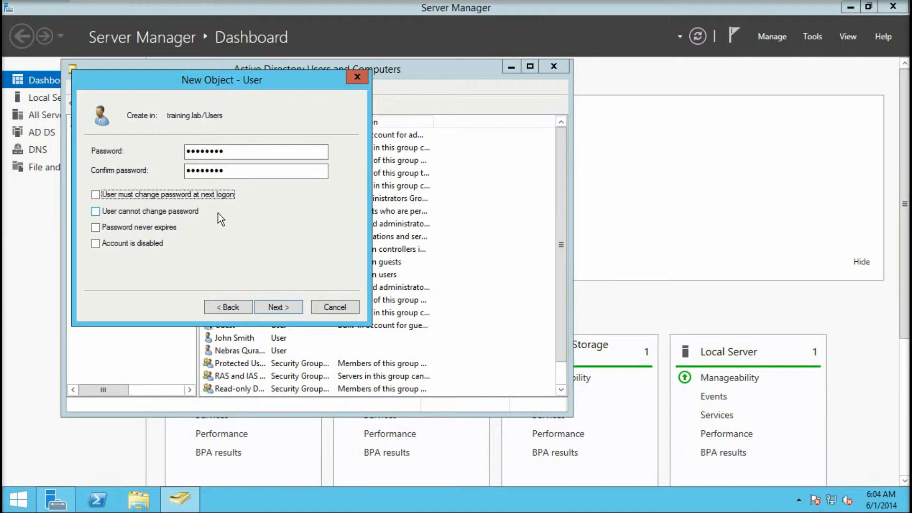
pyautogui.click(138, 227)
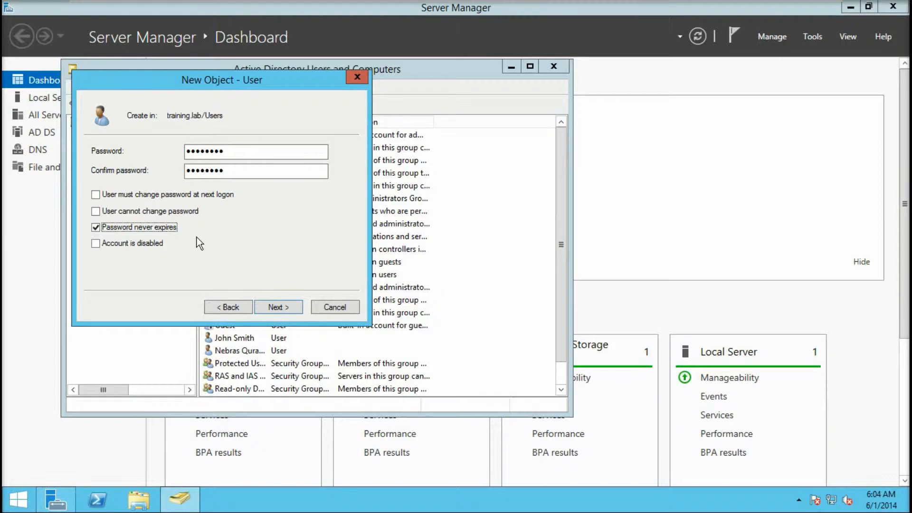
pyautogui.click(280, 308)
# Finish creating the SSOAgent user and open its account properties
pyautogui.click(279, 308)
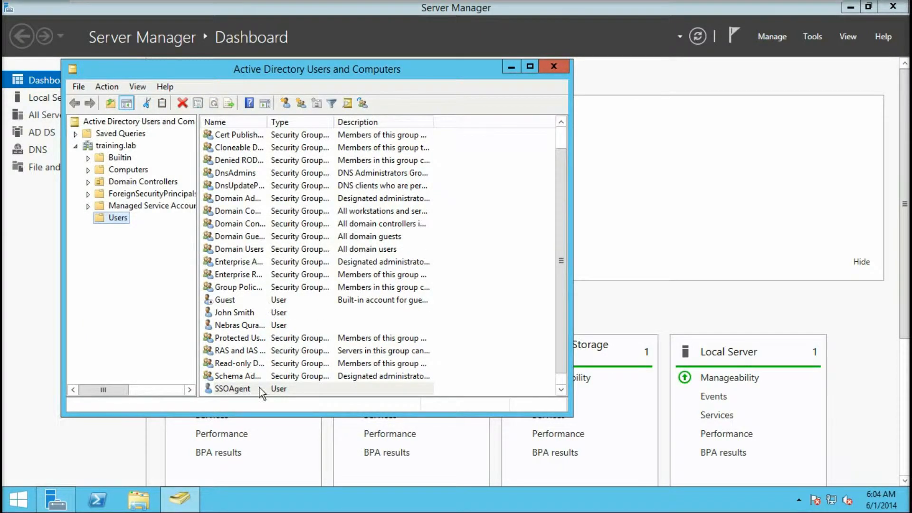
pyautogui.click(240, 390)
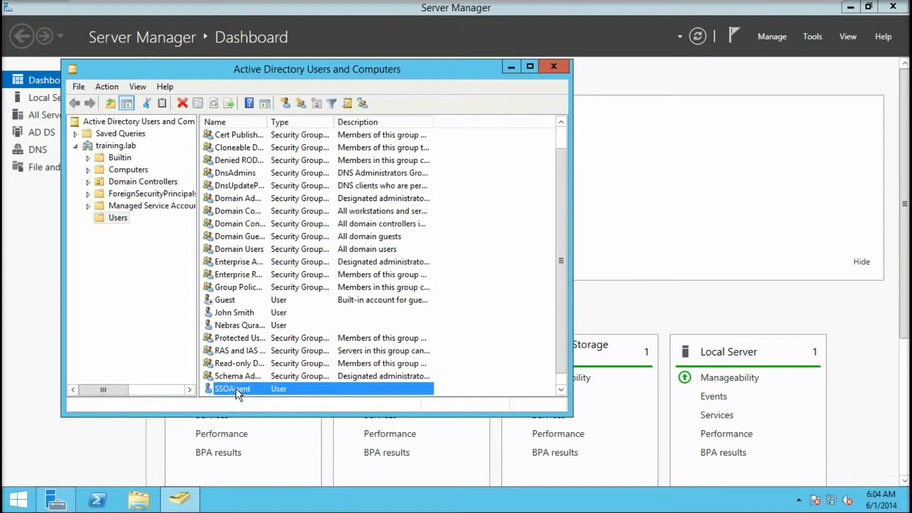
pyautogui.doubleClick(235, 389)
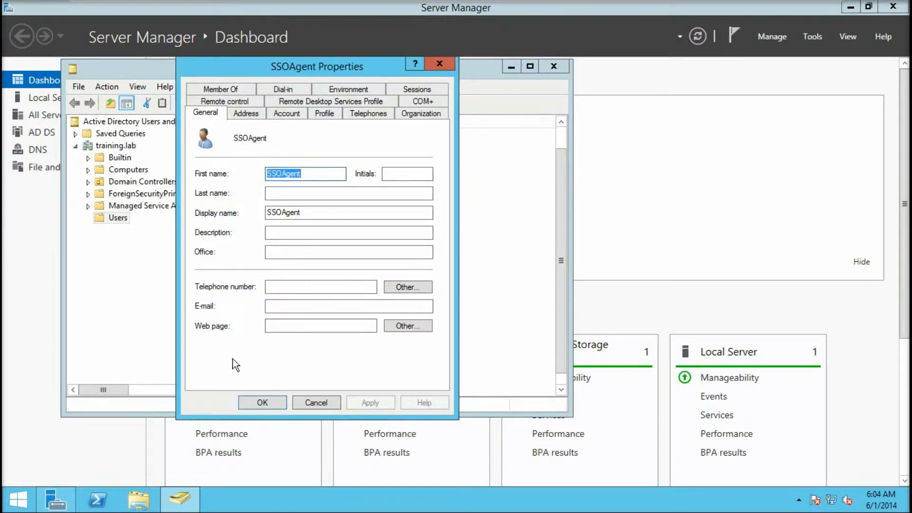
# Add SSOAgent to the Event Log Readers group on its Member Of tab and save
pyautogui.click(240, 92)
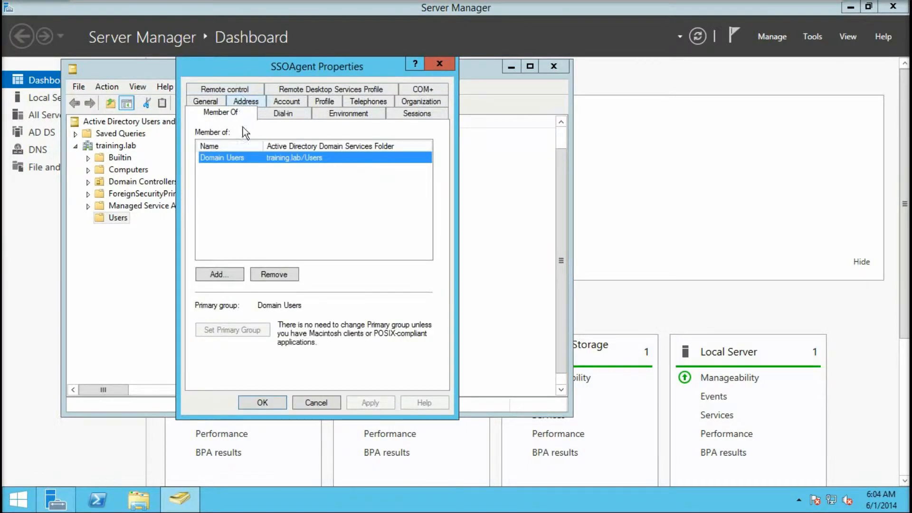
pyautogui.click(230, 275)
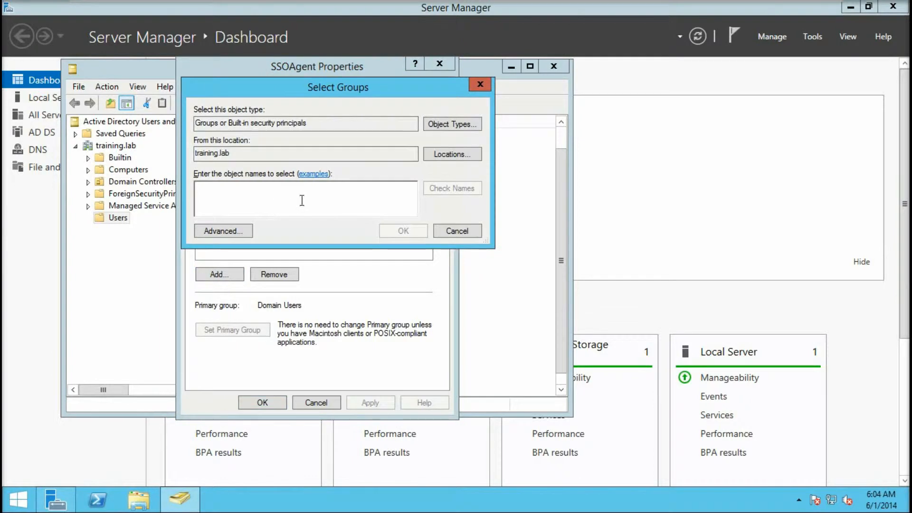
pyautogui.write('evenr')
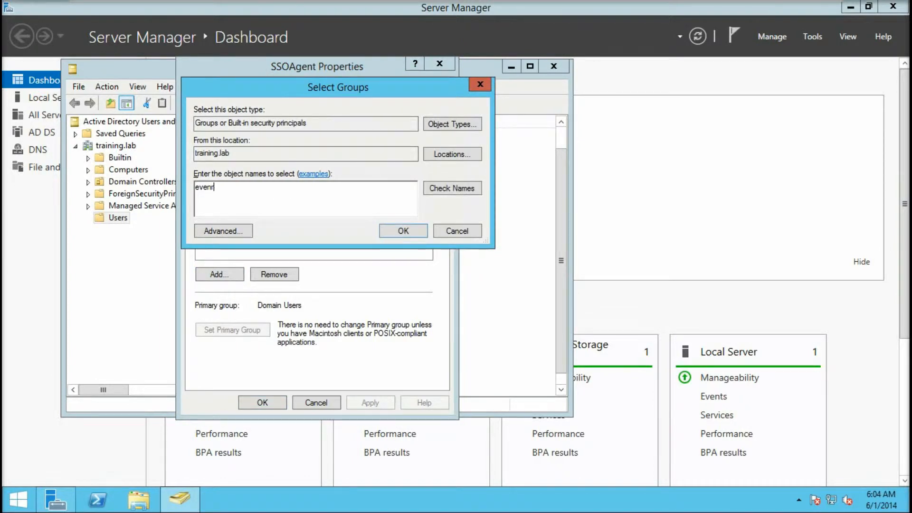
pyautogui.press('BackSpace')
pyautogui.write('t')
pyautogui.click(463, 188)
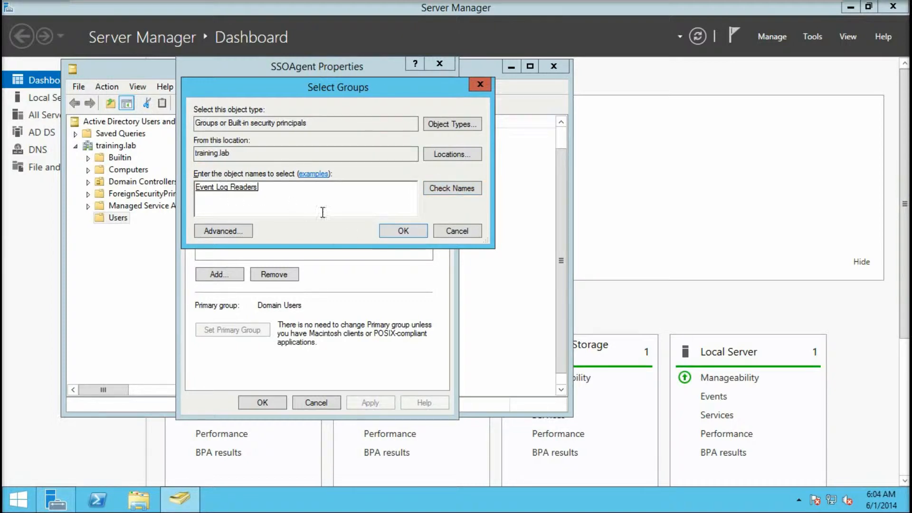
pyautogui.click(409, 232)
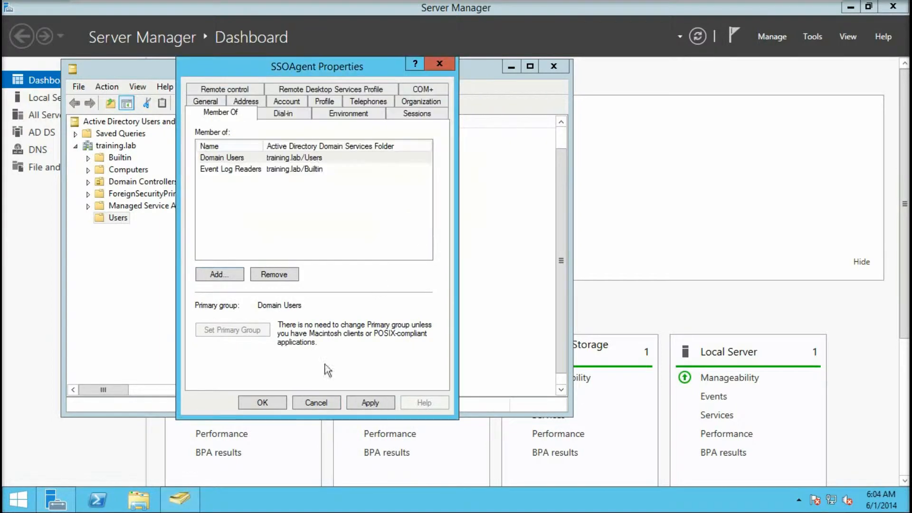
pyautogui.click(274, 401)
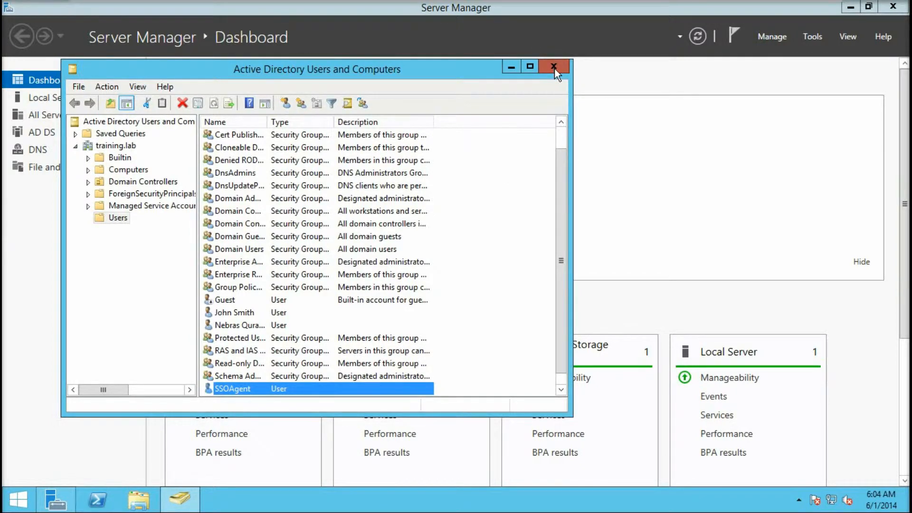
# Close Active Directory Users and Computers and open Local Security Policy's User Rights Assignment
pyautogui.click(554, 69)
pyautogui.click(814, 37)
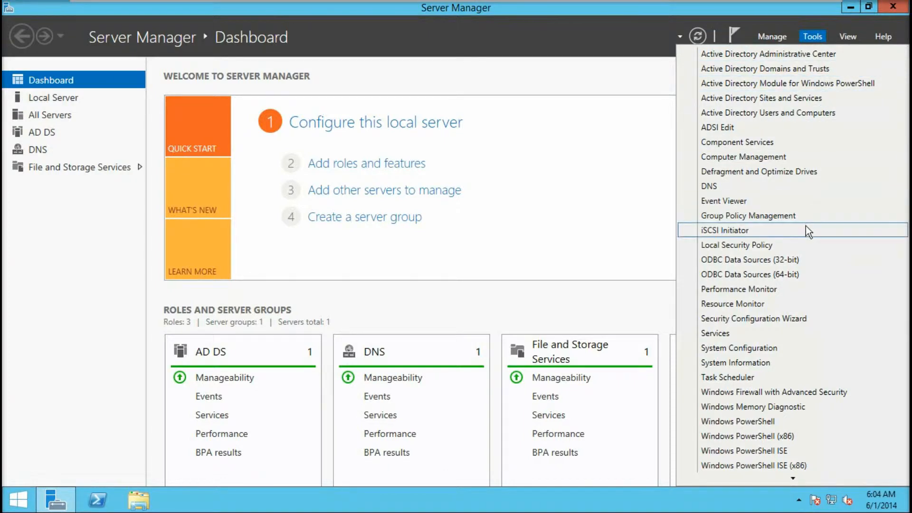
pyautogui.click(765, 244)
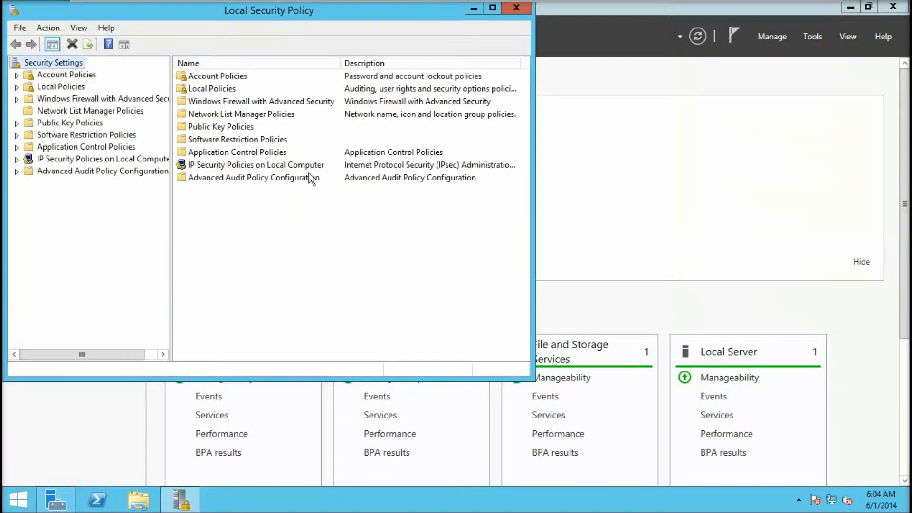
pyautogui.click(17, 88)
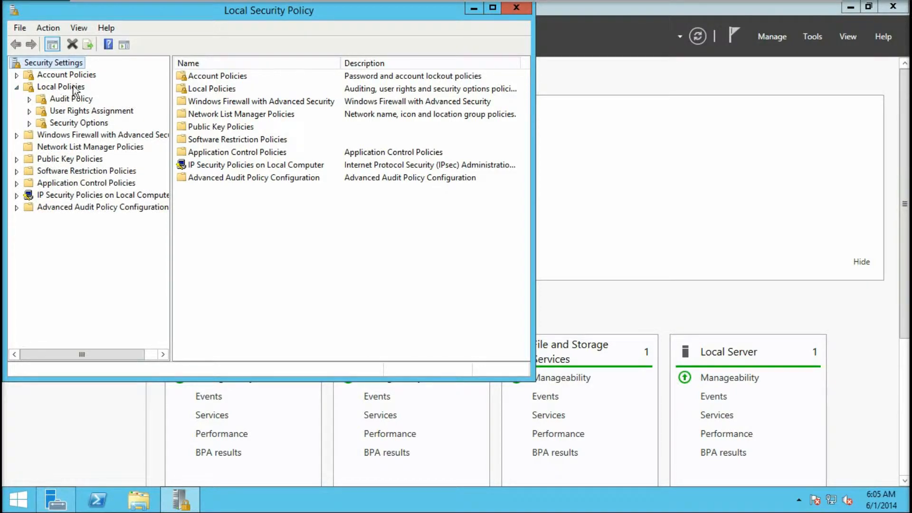
pyautogui.click(52, 112)
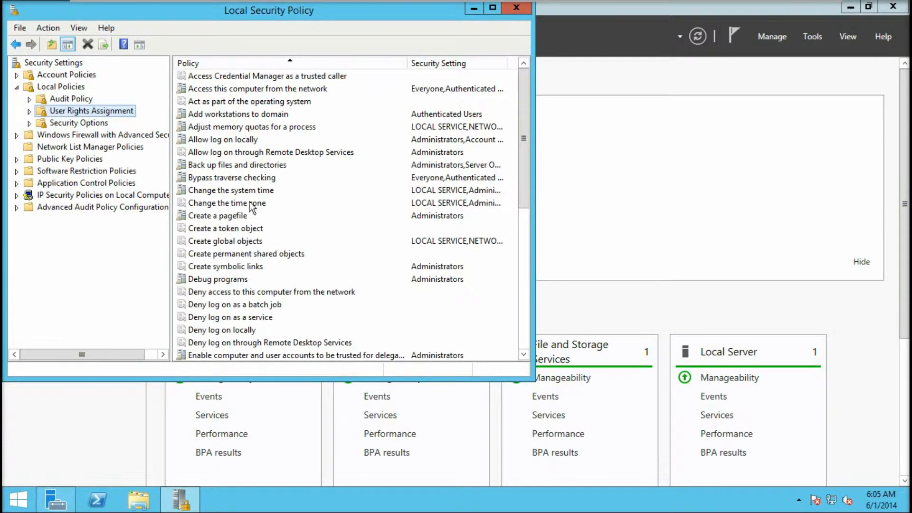
pyautogui.moveTo(524, 164); pyautogui.dragTo(521, 297)
# Add TRAINING\ssoagent to the Log on as a service right and apply
pyautogui.click(201, 204)
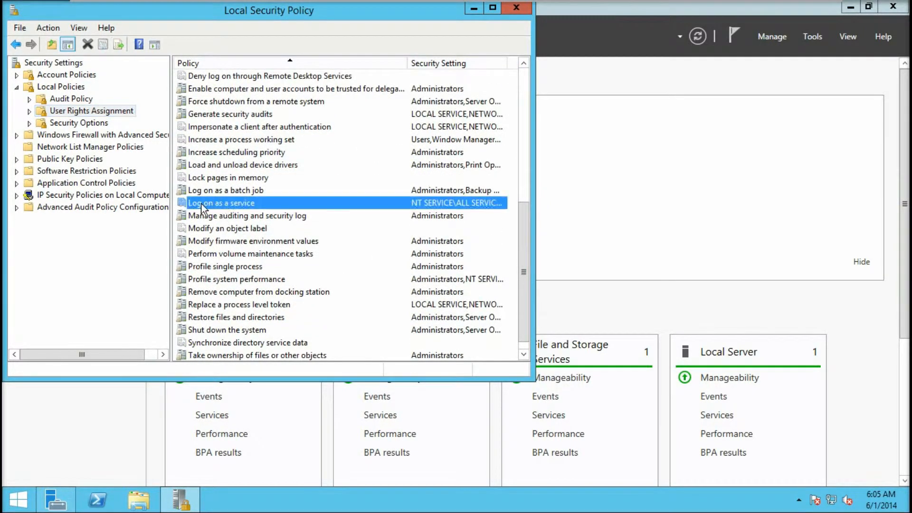
pyautogui.doubleClick(243, 203)
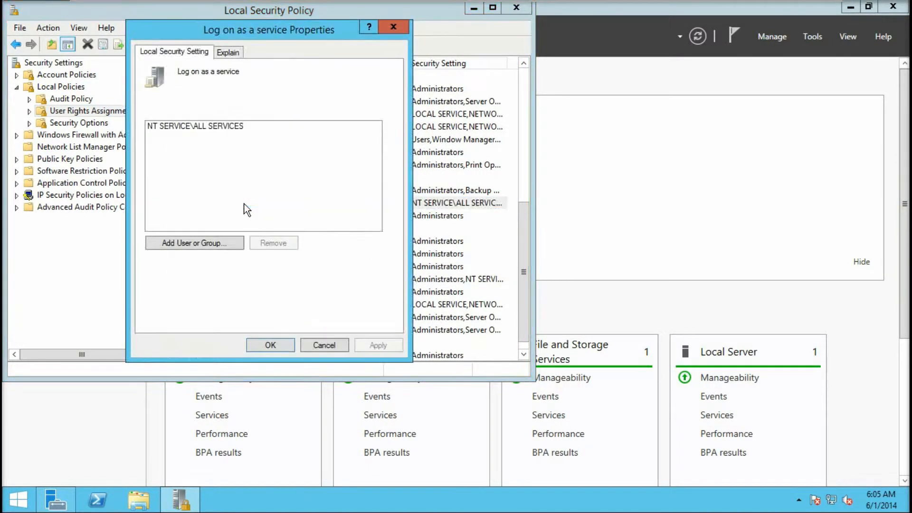
pyautogui.click(209, 243)
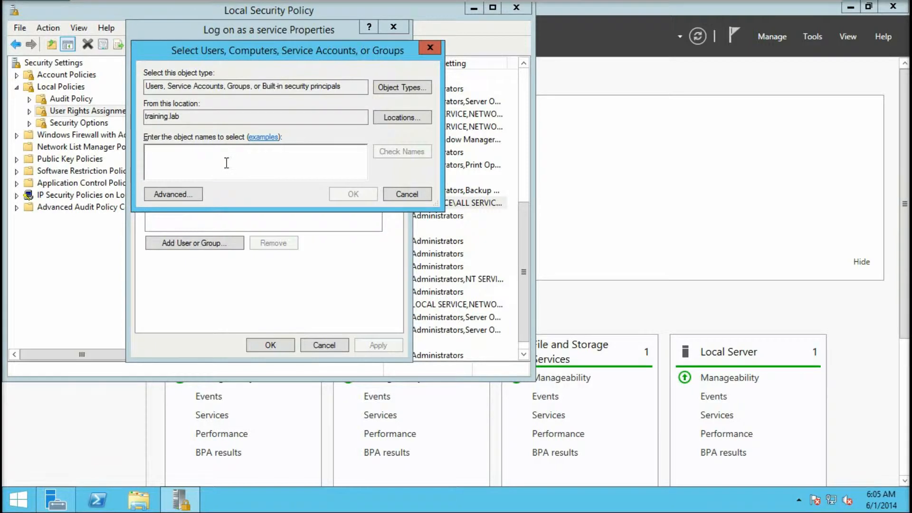
pyautogui.write('ssoa')
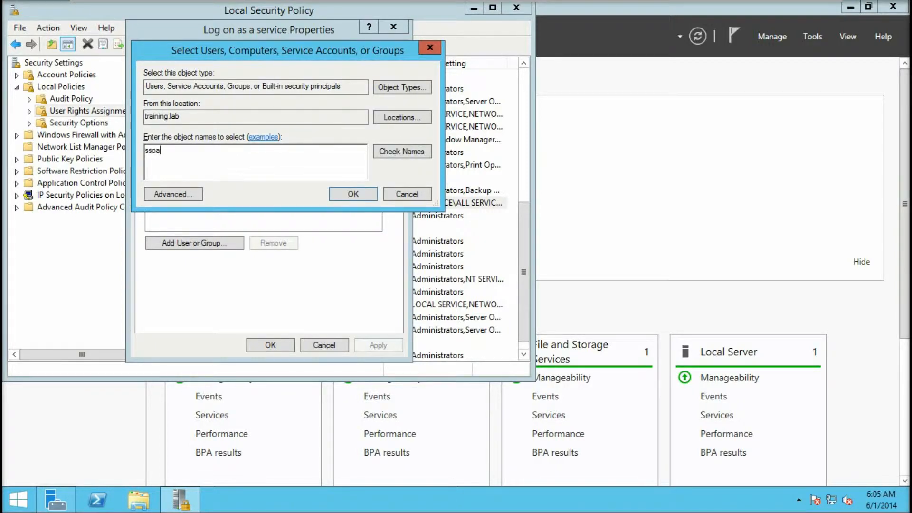
pyautogui.write('ge')
pyautogui.click(387, 147)
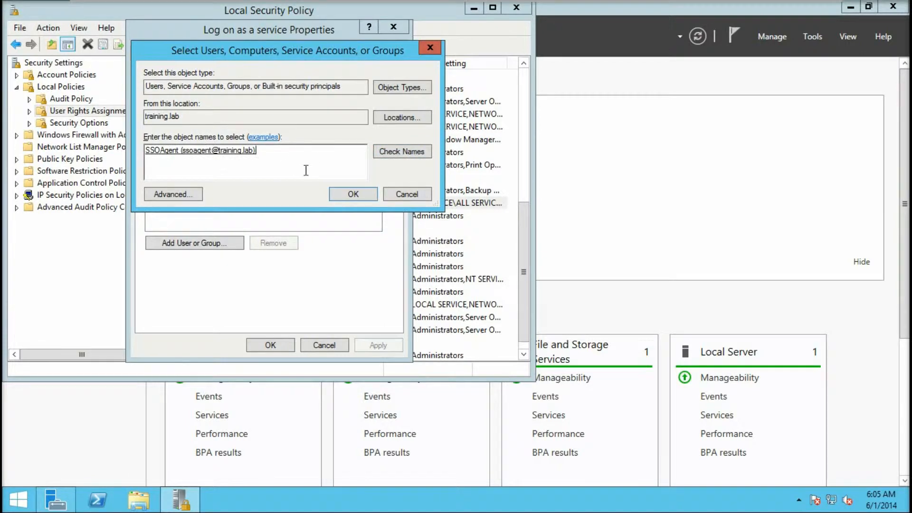
pyautogui.click(358, 194)
pyautogui.click(270, 345)
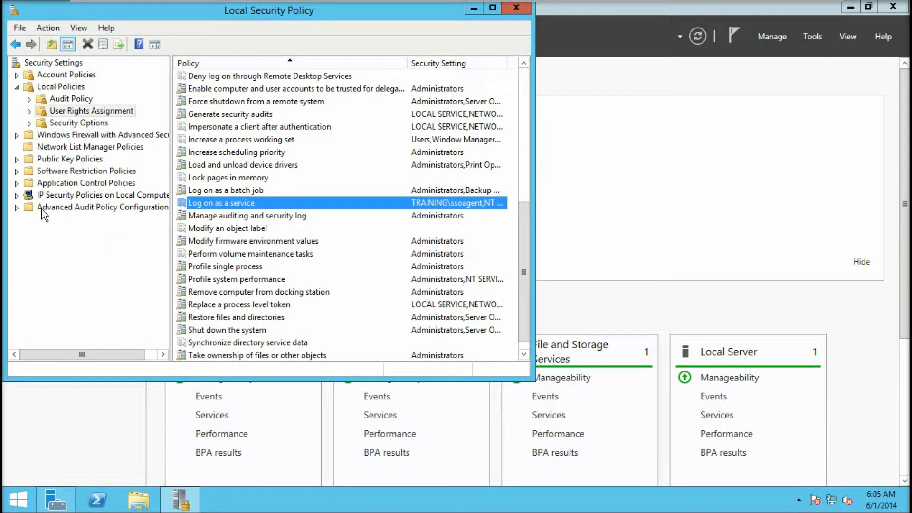
# Set Logon/Logoff > Audit Logon to record Success and Failure, then close Local Security Policy
pyautogui.click(16, 207)
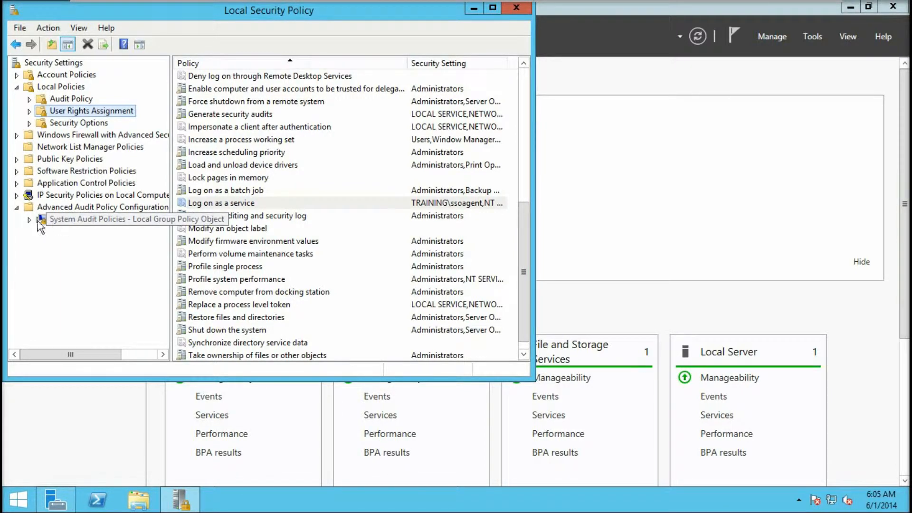
pyautogui.click(32, 221)
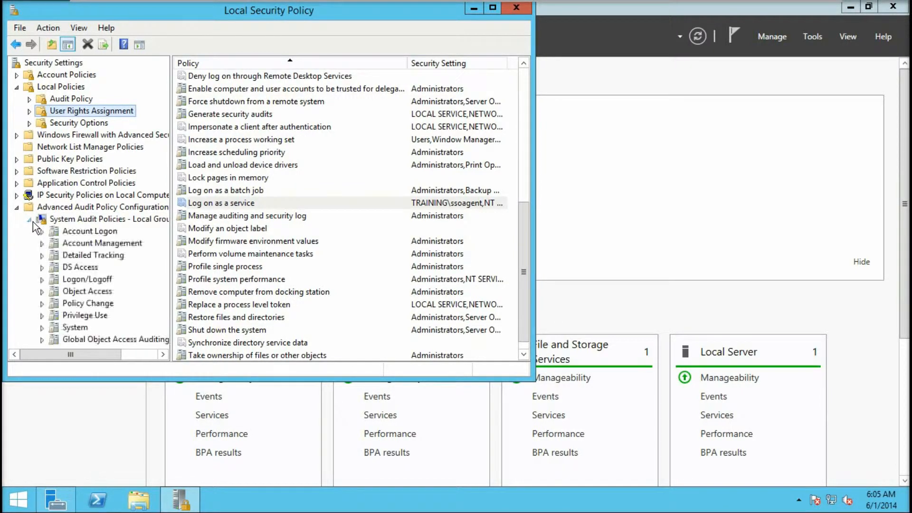
pyautogui.click(77, 280)
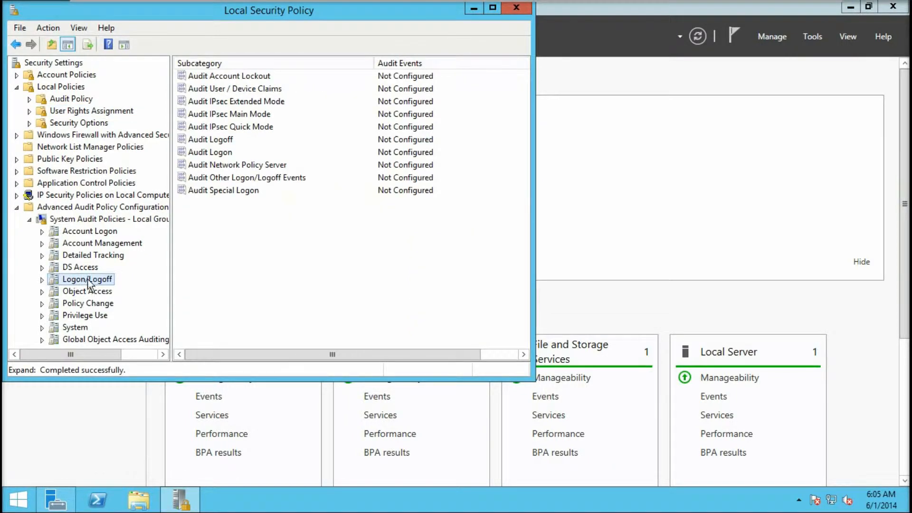
pyautogui.click(210, 152)
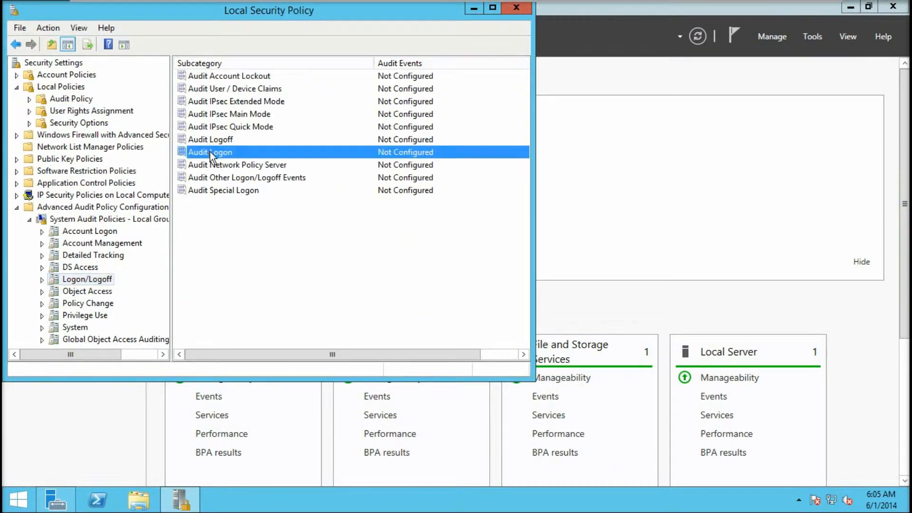
pyautogui.doubleClick(218, 153)
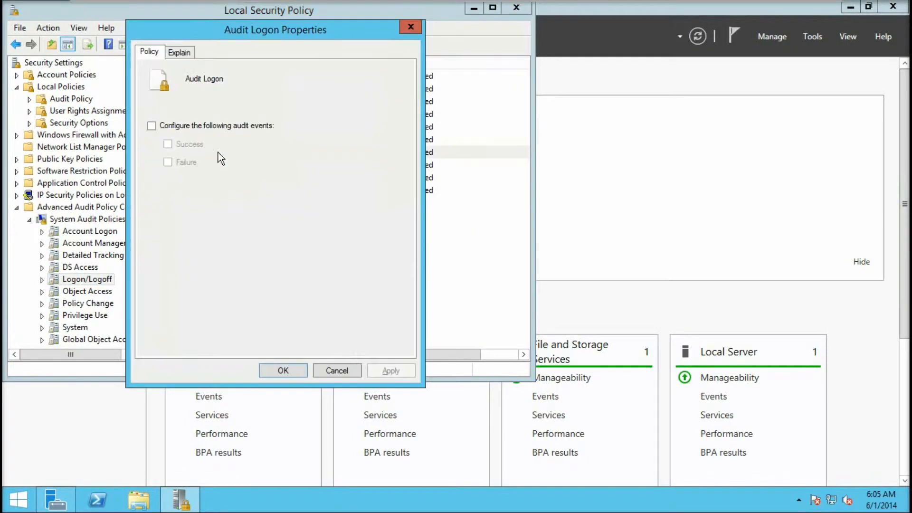
pyautogui.click(180, 126)
pyautogui.click(182, 145)
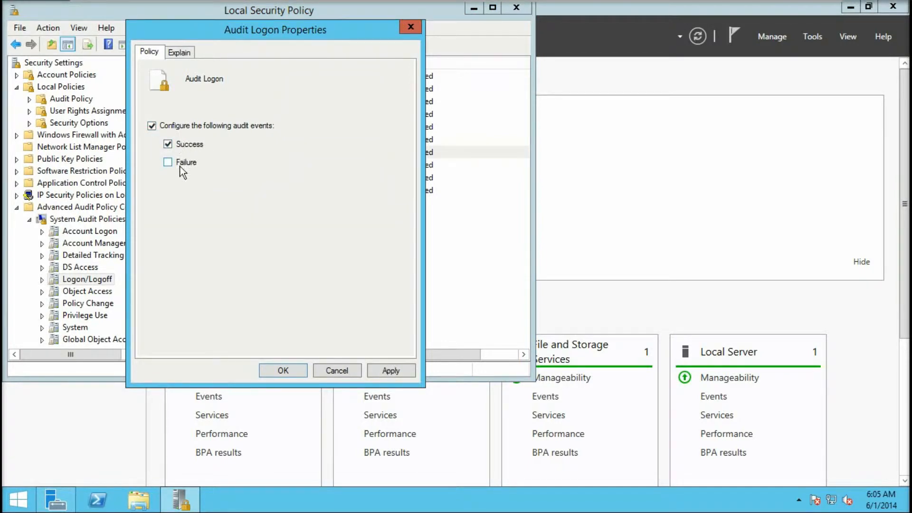
pyautogui.click(180, 163)
pyautogui.click(296, 373)
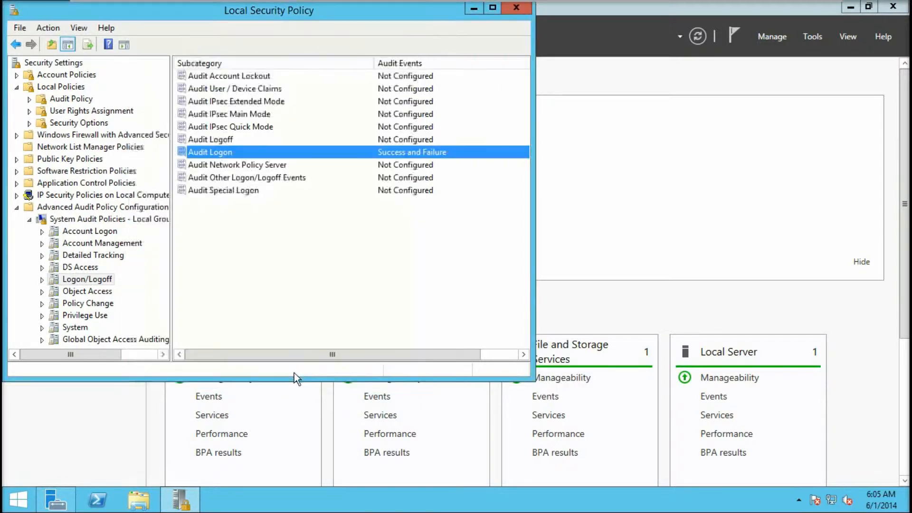
pyautogui.click(518, 9)
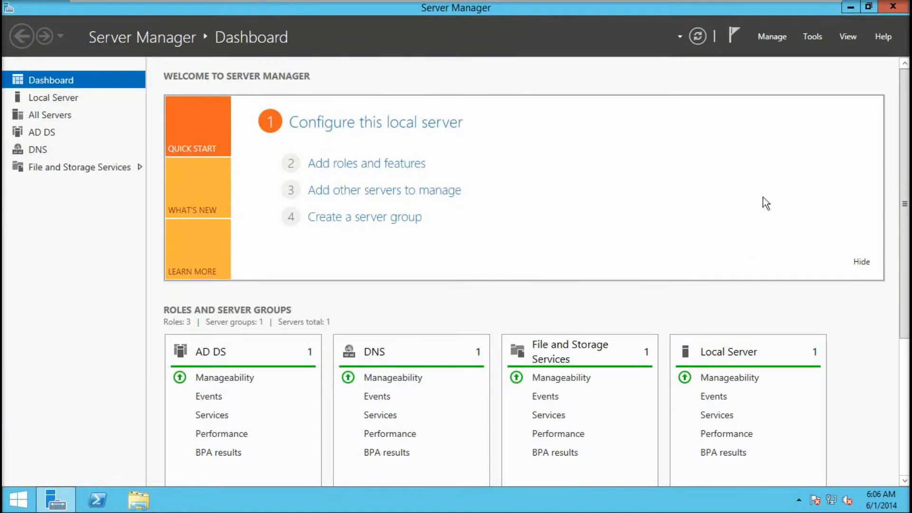
# Close Server Manager, leaving the bare Windows Server 2012 R2 desktop
pyautogui.click(895, 8)
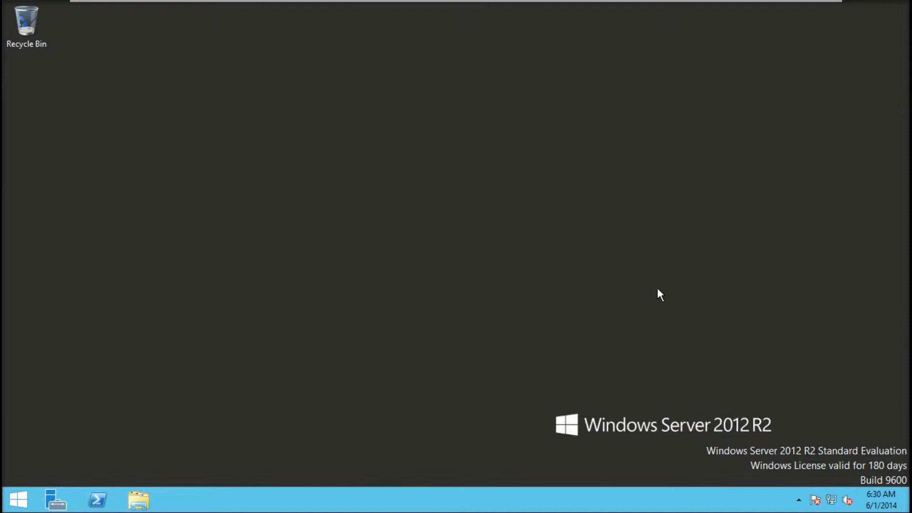
pyautogui.moveTo(386, 5)
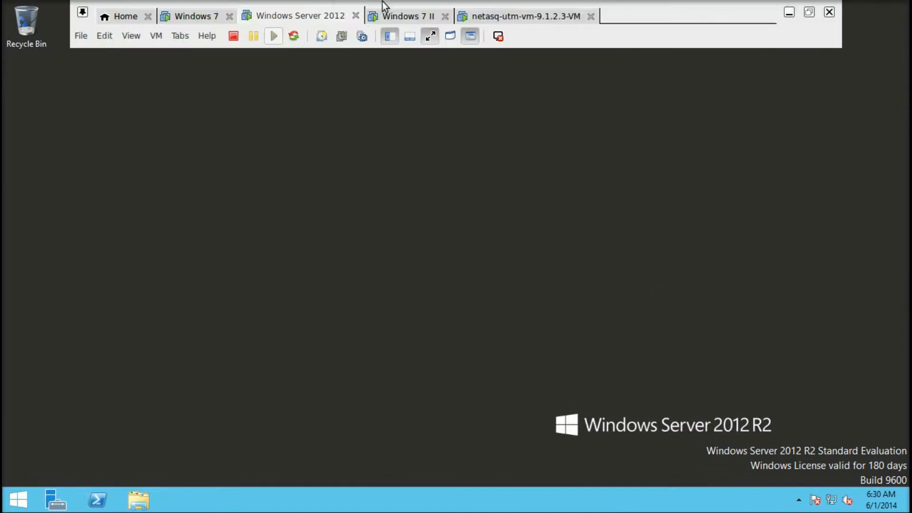
pyautogui.click(413, 20)
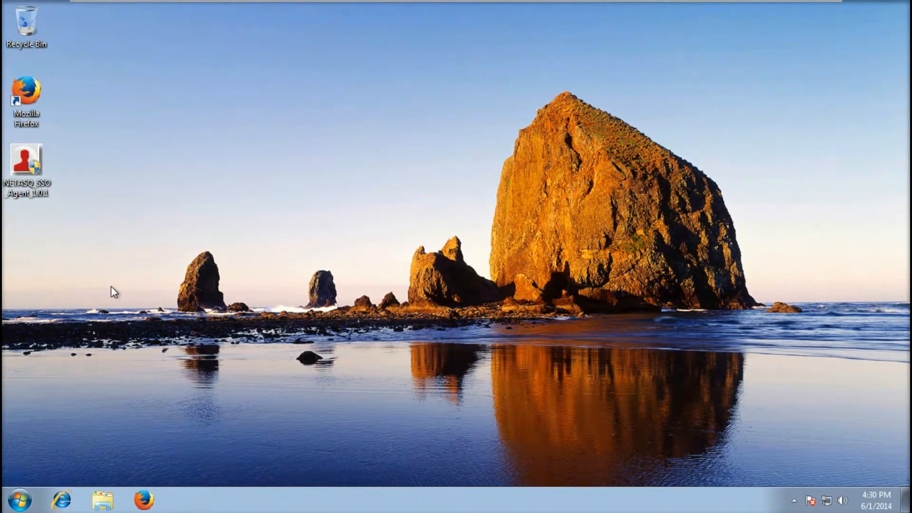
pyautogui.click(24, 508)
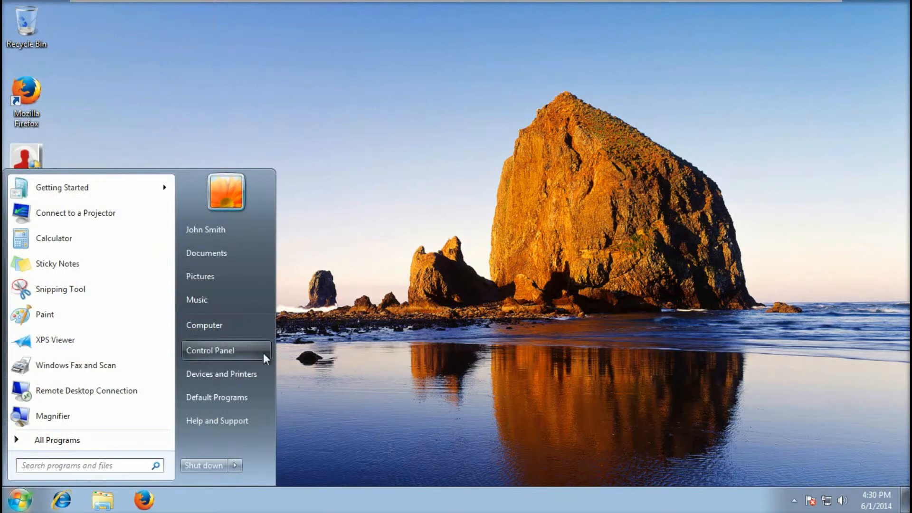
pyautogui.rightClick(237, 326)
pyautogui.click(303, 441)
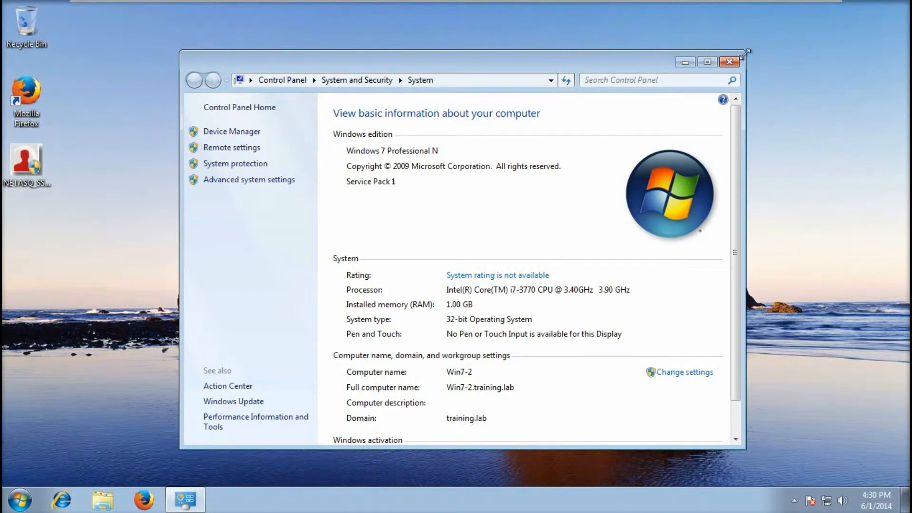
pyautogui.click(729, 62)
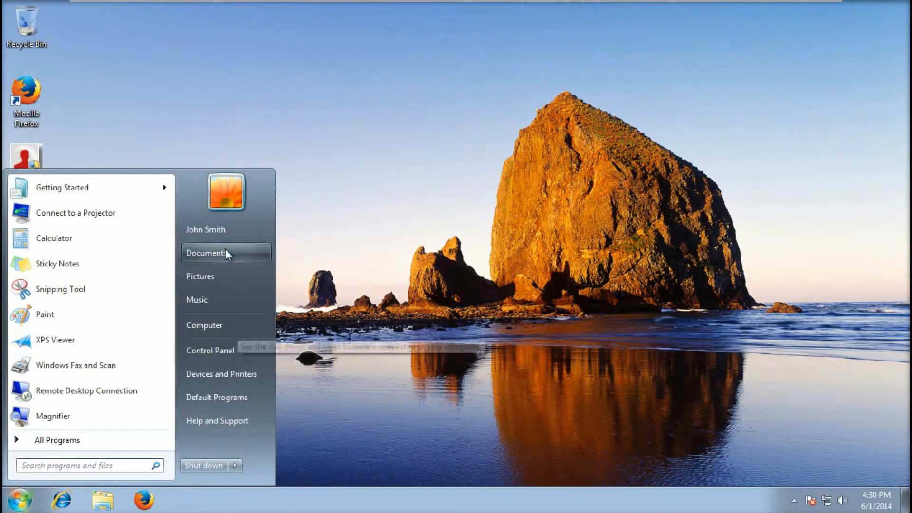
pyautogui.click(400, 257)
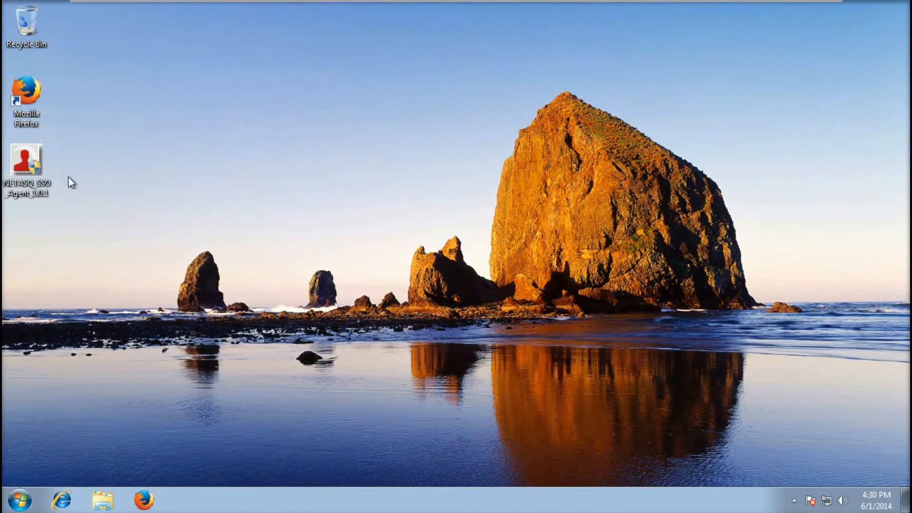
pyautogui.rightClick(23, 164)
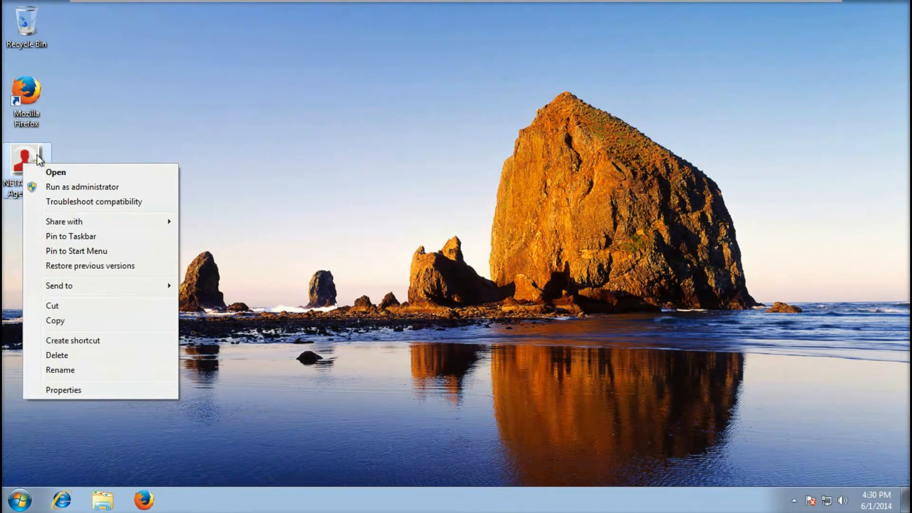
pyautogui.click(127, 148)
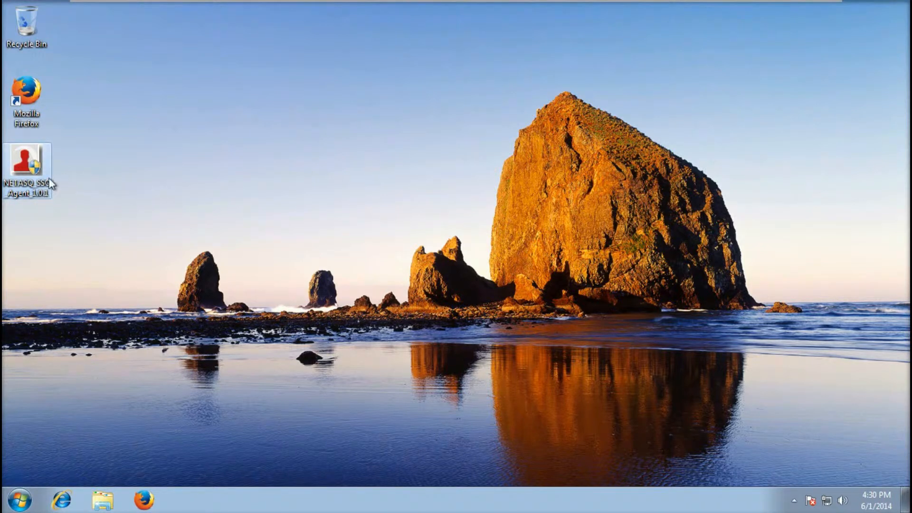
# Run the SSO Agent installer as administrator, accept the licence, keep the default folder, choose a dedicated service account
pyautogui.rightClick(30, 173)
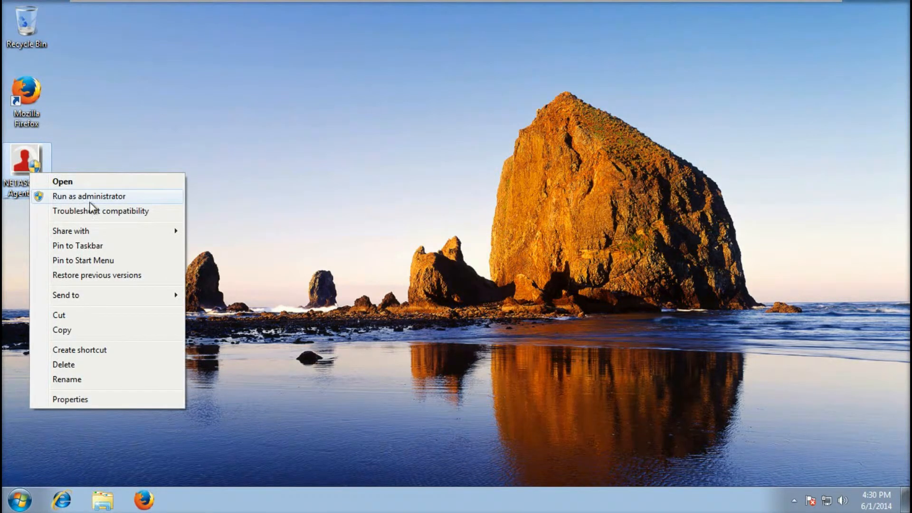
pyautogui.click(109, 201)
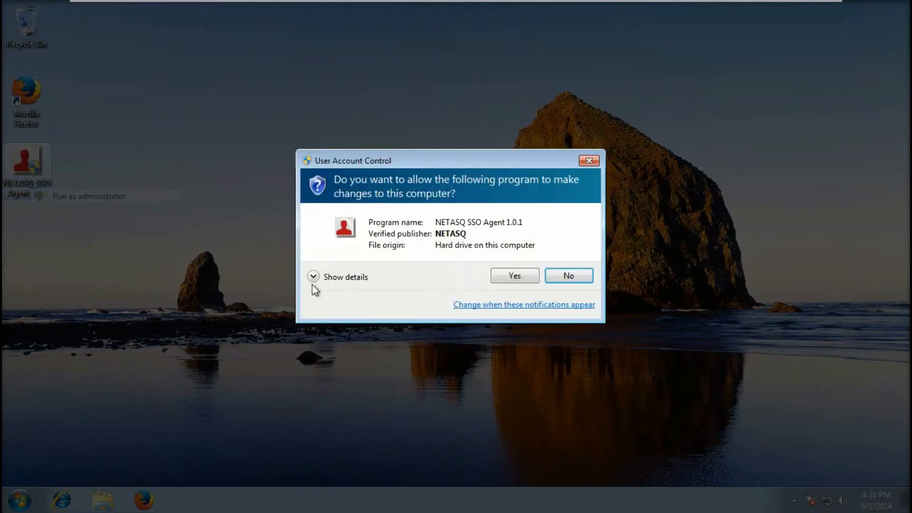
pyautogui.click(525, 281)
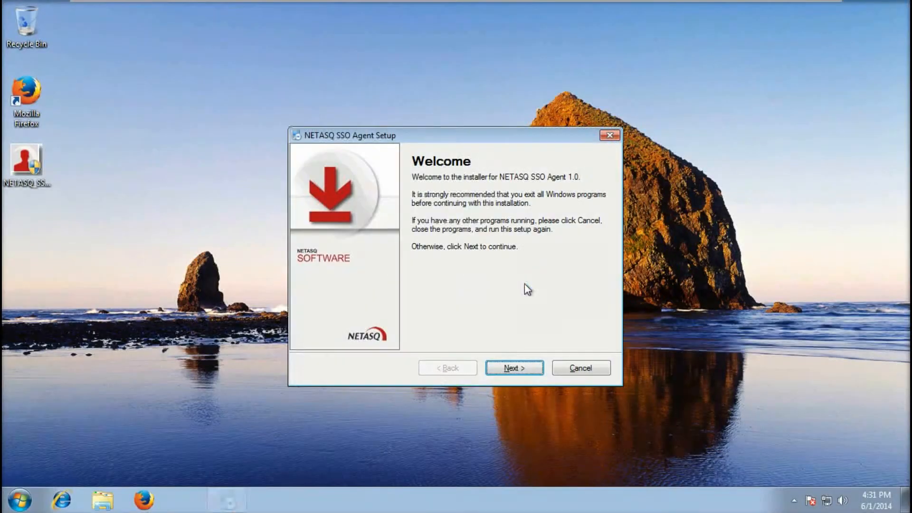
pyautogui.click(512, 368)
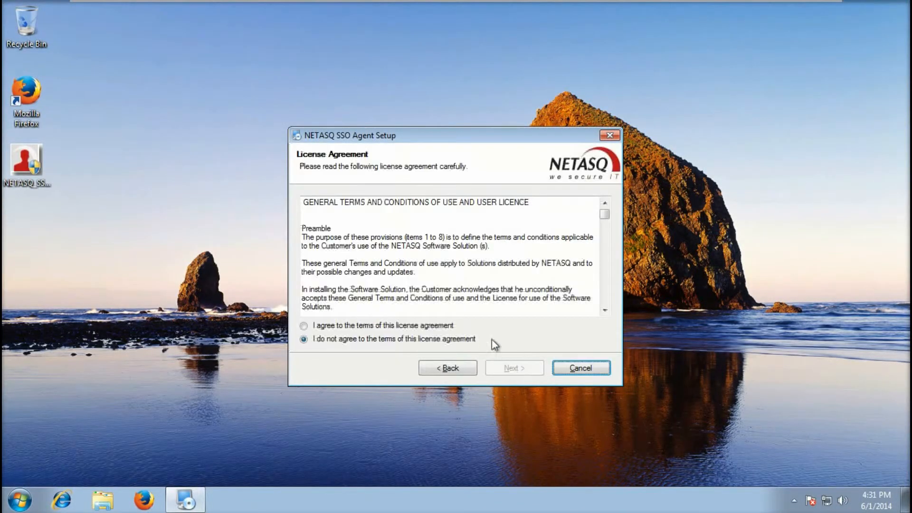
pyautogui.click(373, 325)
pyautogui.click(522, 369)
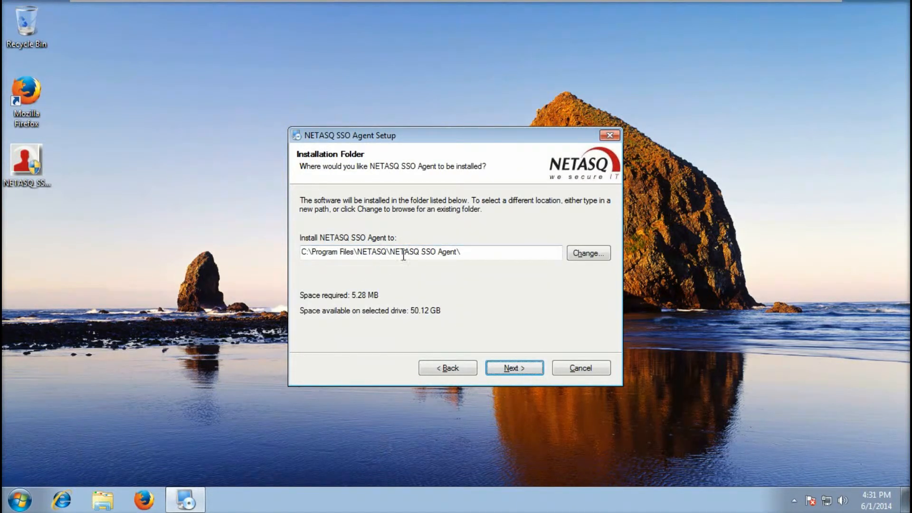
pyautogui.click(520, 370)
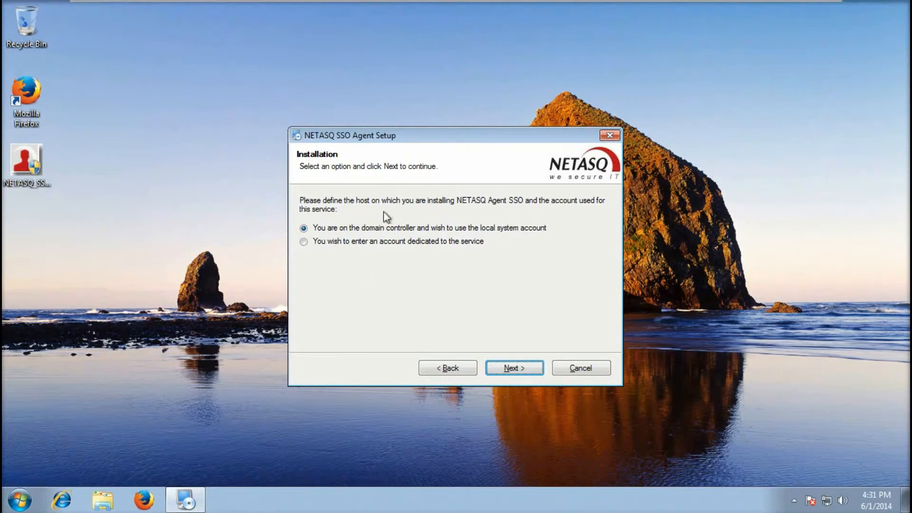
pyautogui.click(372, 242)
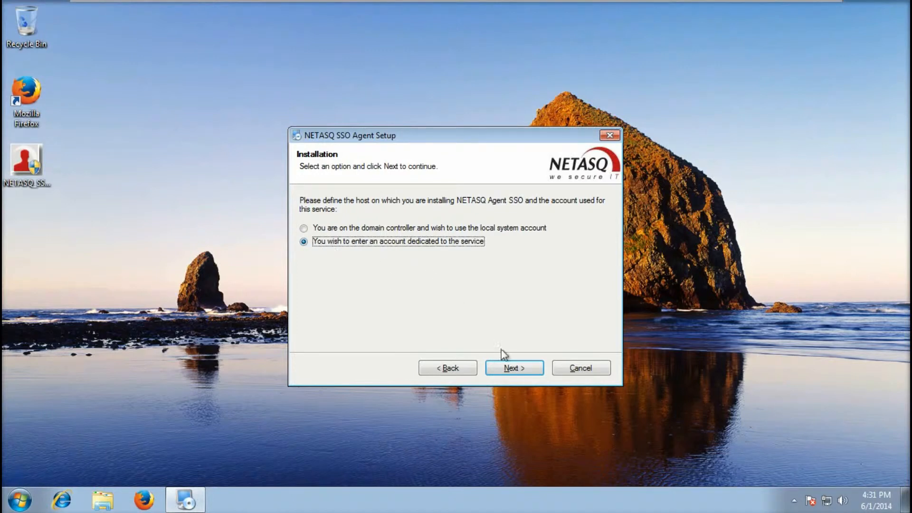
pyautogui.click(514, 369)
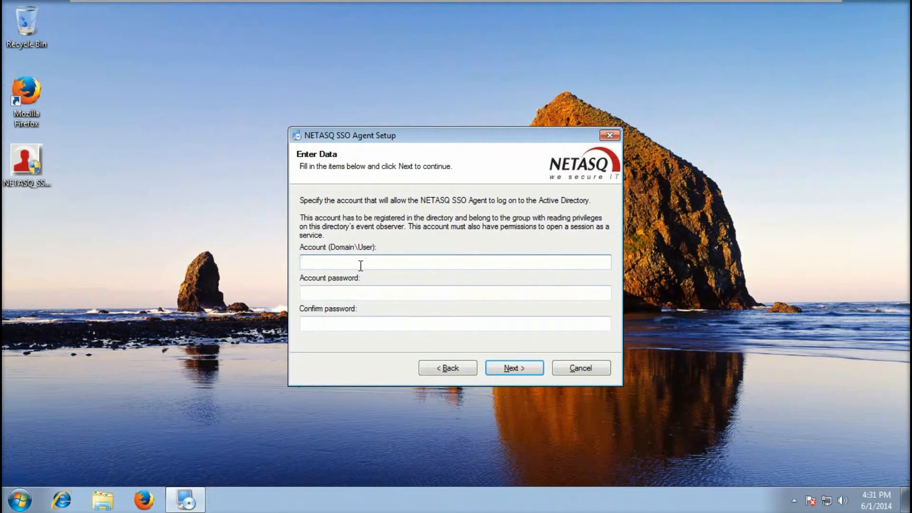
# Enter Training\SSOAgent as the service account with its password confirmed
pyautogui.write('Training')
pyautogui.write('\\')
pyautogui.write('SSO')
pyautogui.write('Agent')
pyautogui.click(327, 293)
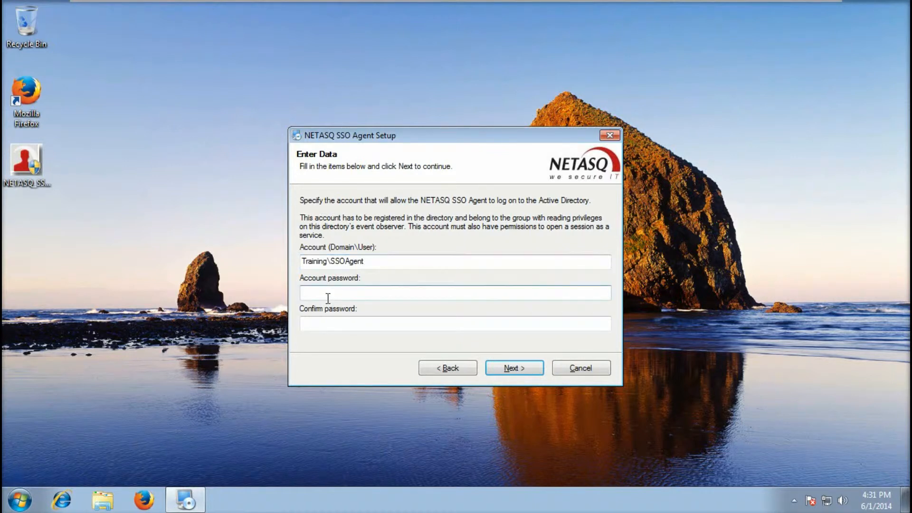
pyautogui.write('••••••••')
pyautogui.press('Tab')
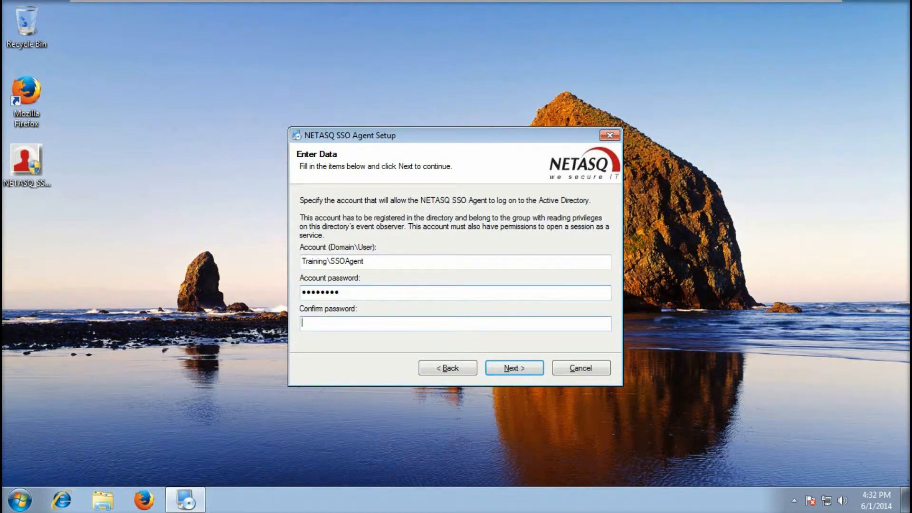
pyautogui.write('••••••••')
pyautogui.click(511, 369)
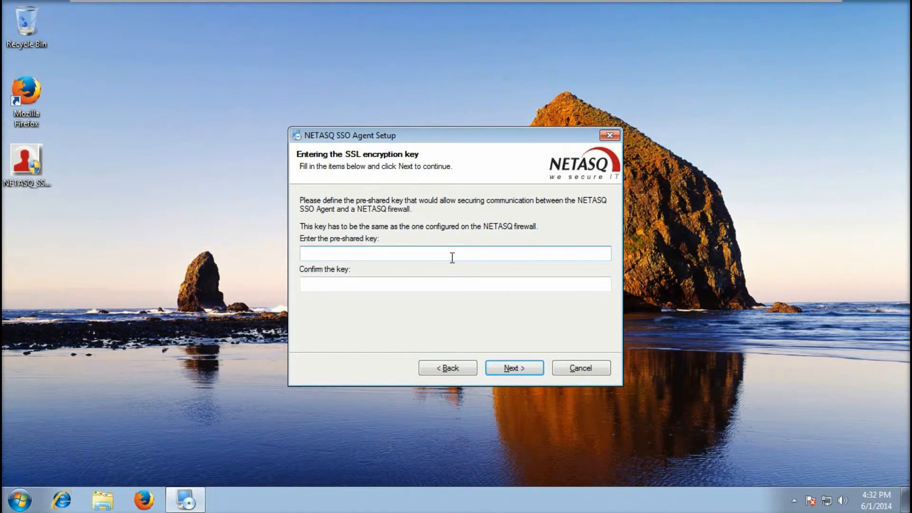
# Enter the firewall pre-shared key and complete the NETASQ SSO Agent 1.0 installation
pyautogui.write('12345678')
pyautogui.press('Tab')
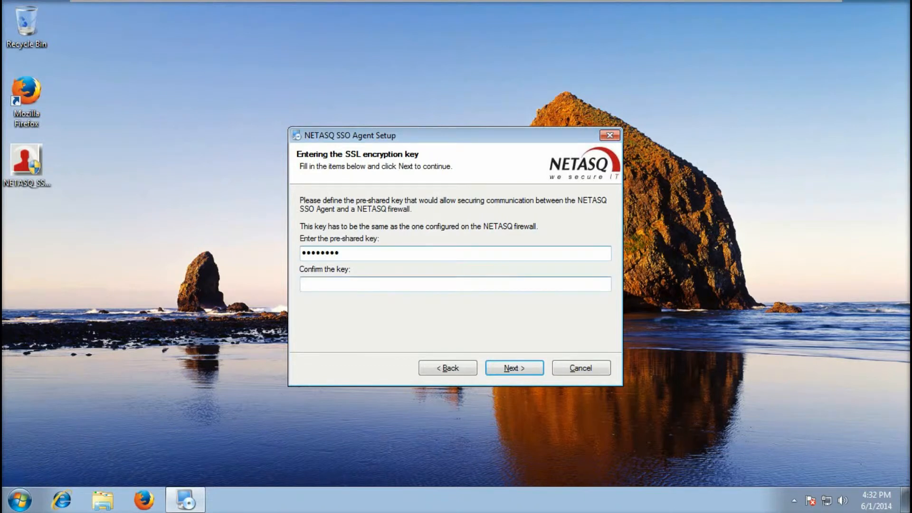
pyautogui.write('12345678')
pyautogui.click(514, 367)
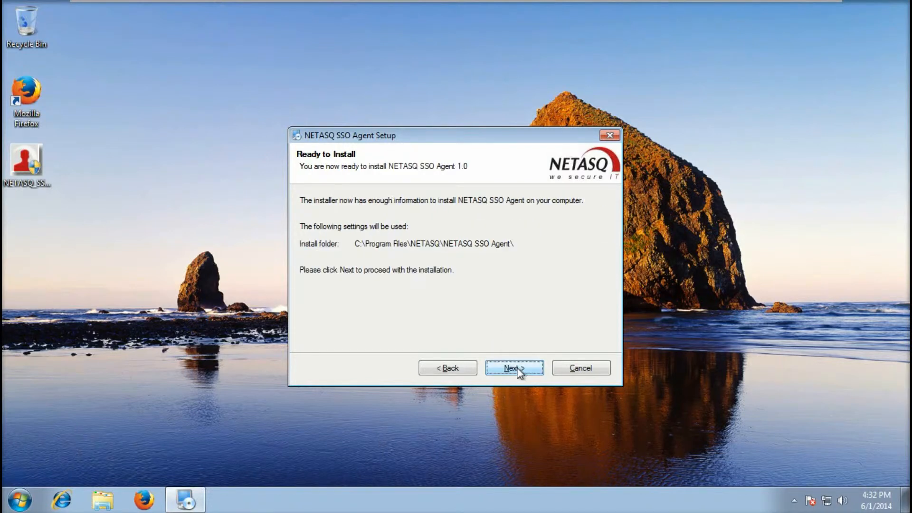
pyautogui.click(517, 369)
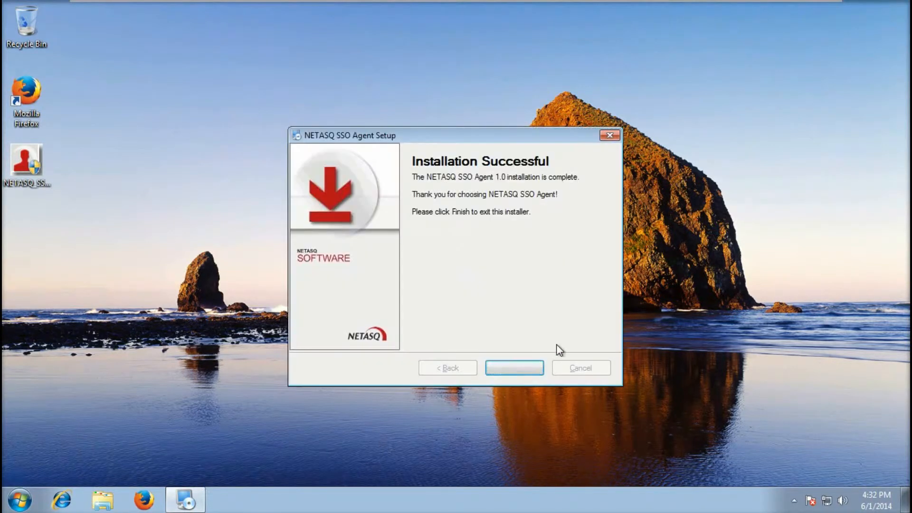
pyautogui.click(538, 368)
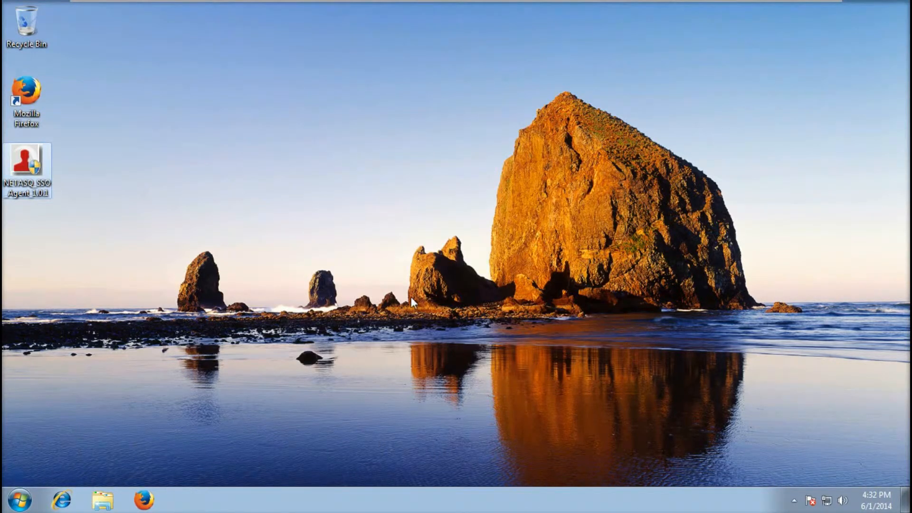
# Open the Services console and the NETASQ SSO AGENT service properties
pyautogui.click(19, 499)
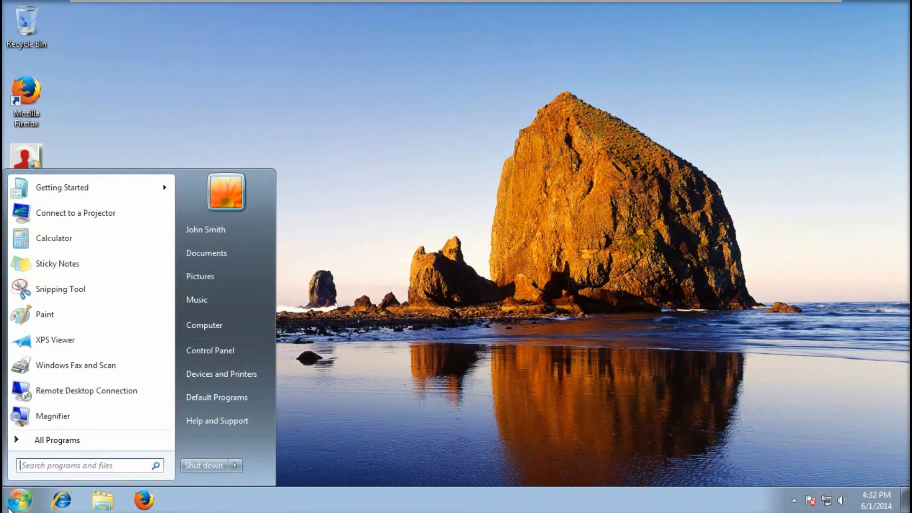
pyautogui.click(51, 468)
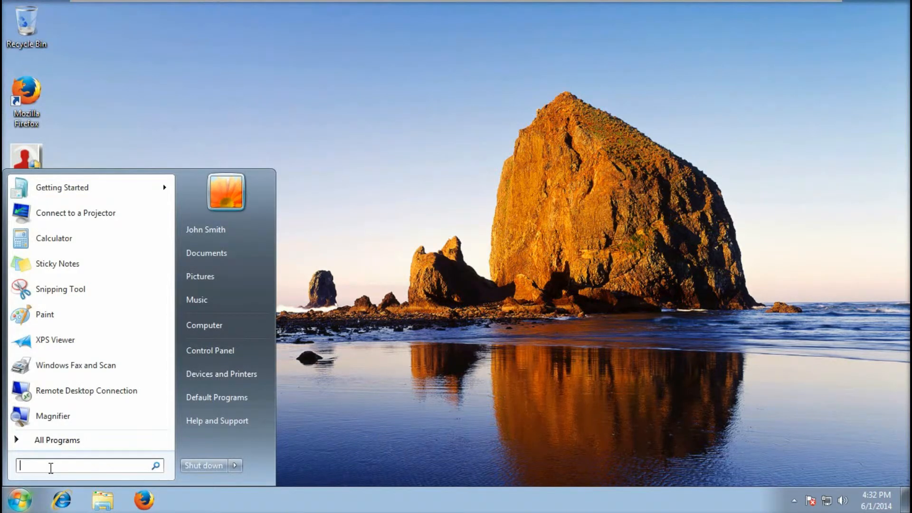
pyautogui.write('ser')
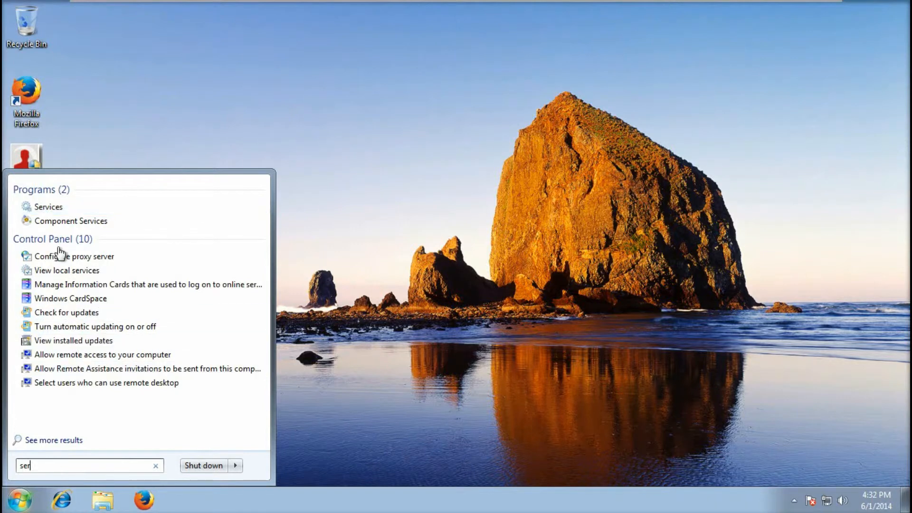
pyautogui.click(58, 208)
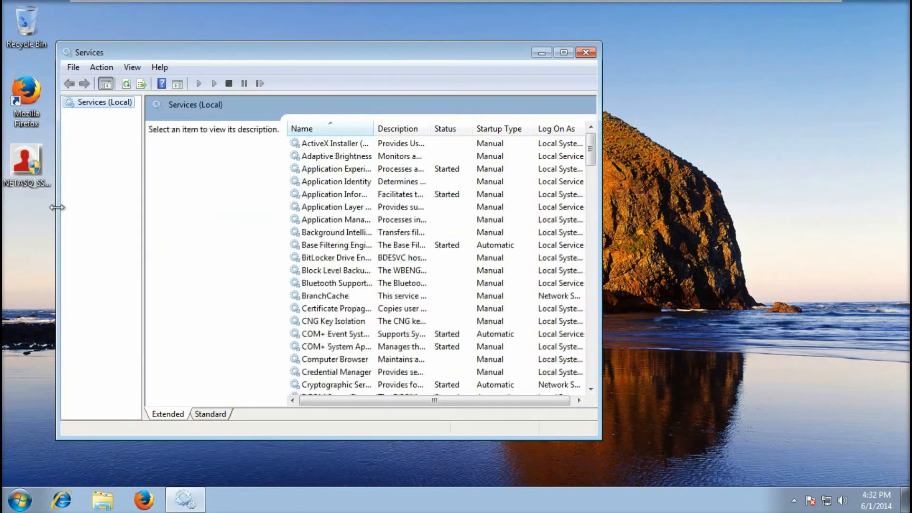
pyautogui.click(423, 296)
pyautogui.press('n')
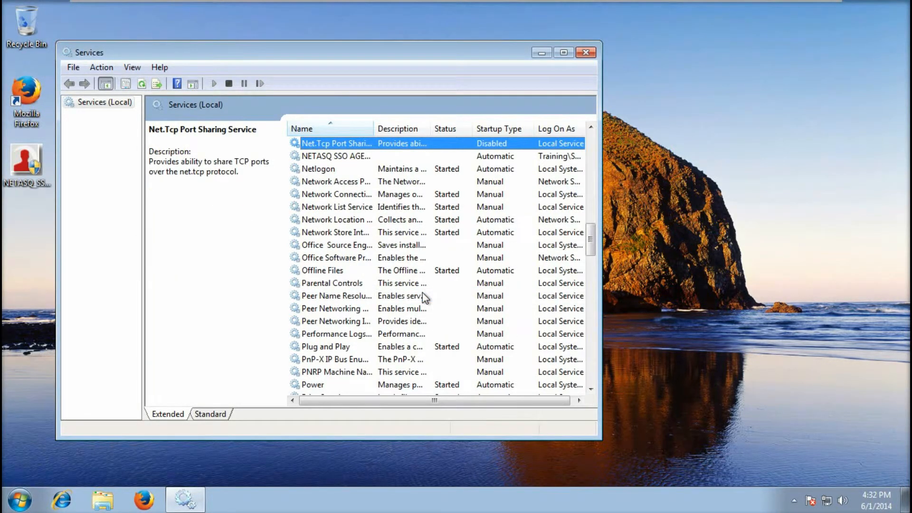
pyautogui.doubleClick(358, 157)
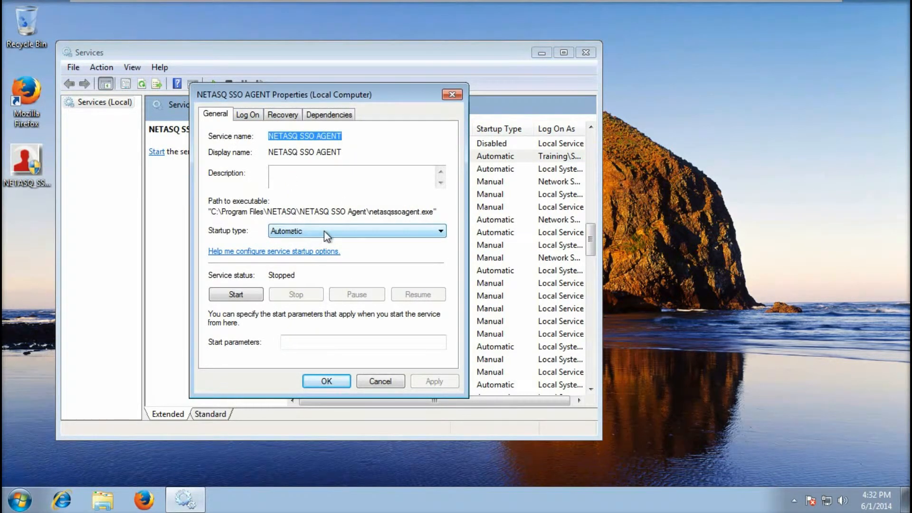
# Verify the service's Log On account, start NETASQ SSO AGENT, and close Services
pyautogui.click(247, 115)
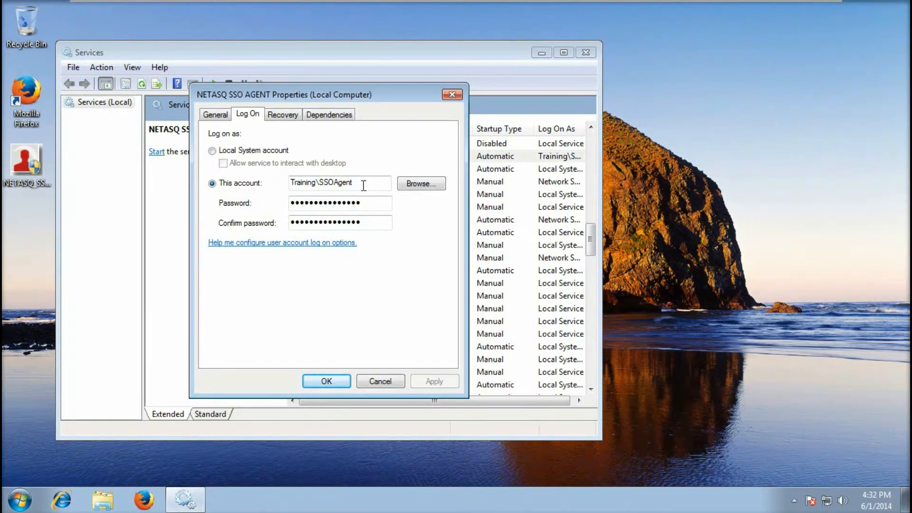
pyautogui.click(216, 115)
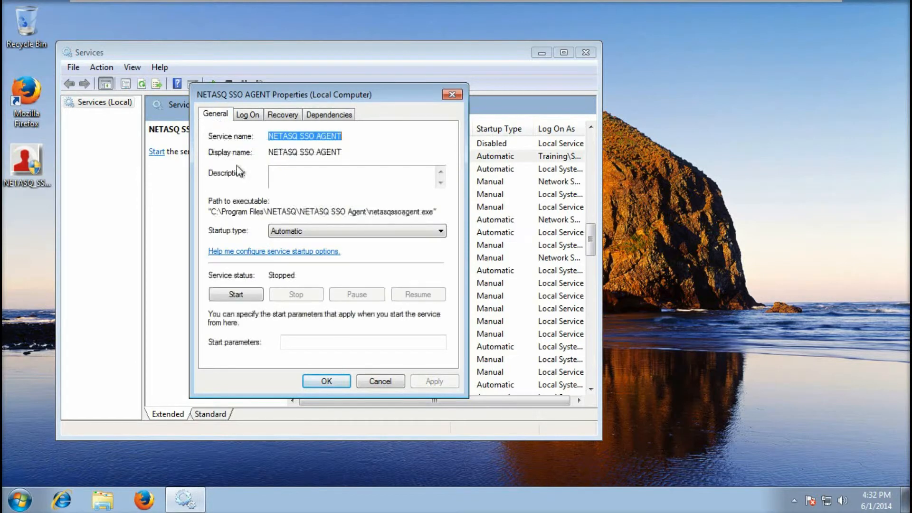
pyautogui.click(248, 292)
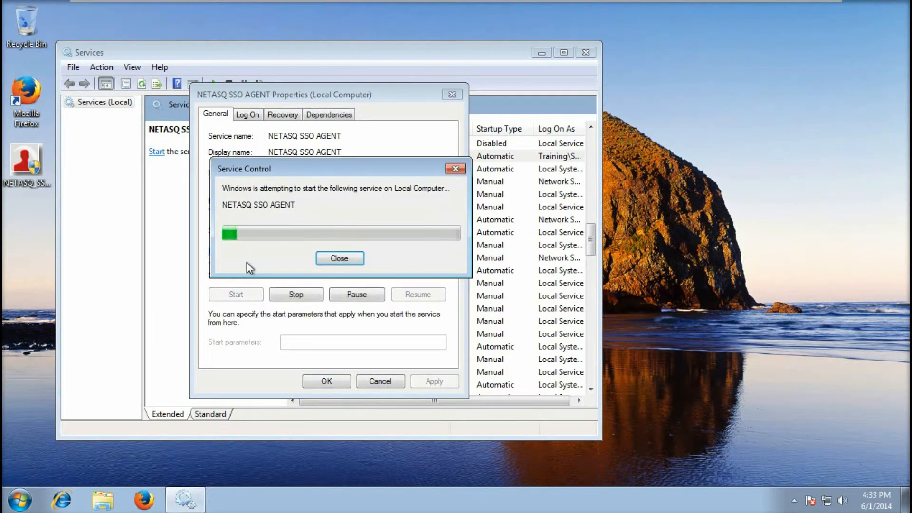
pyautogui.click(326, 381)
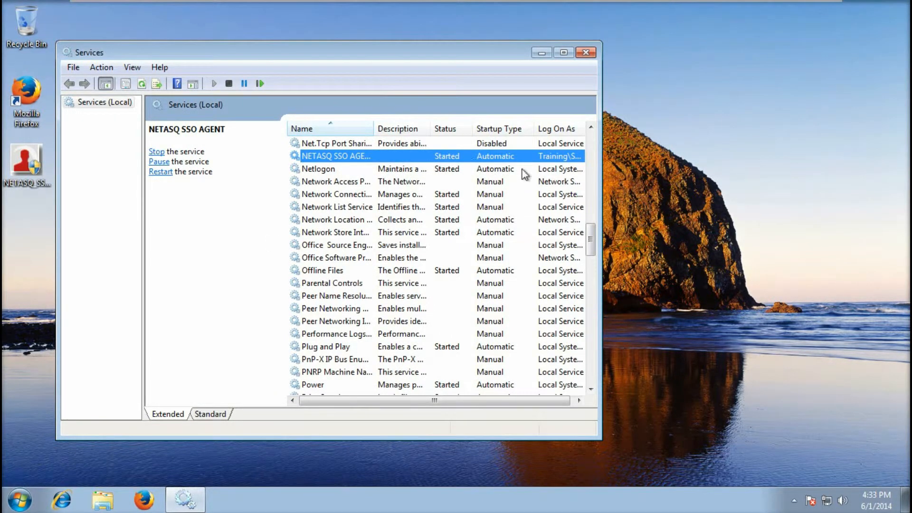
pyautogui.click(587, 55)
pyautogui.click(290, 275)
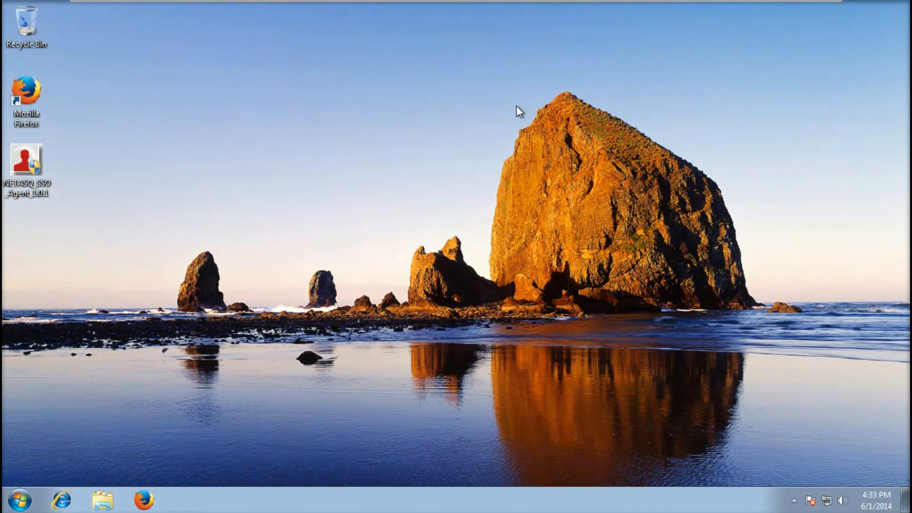
pyautogui.moveTo(603, 9)
pyautogui.click(828, 501)
pyautogui.click(819, 474)
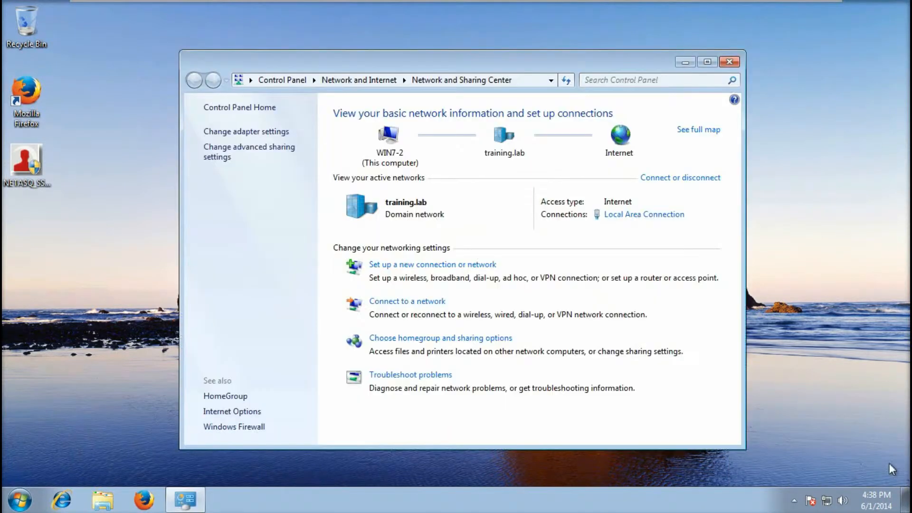
pyautogui.click(652, 216)
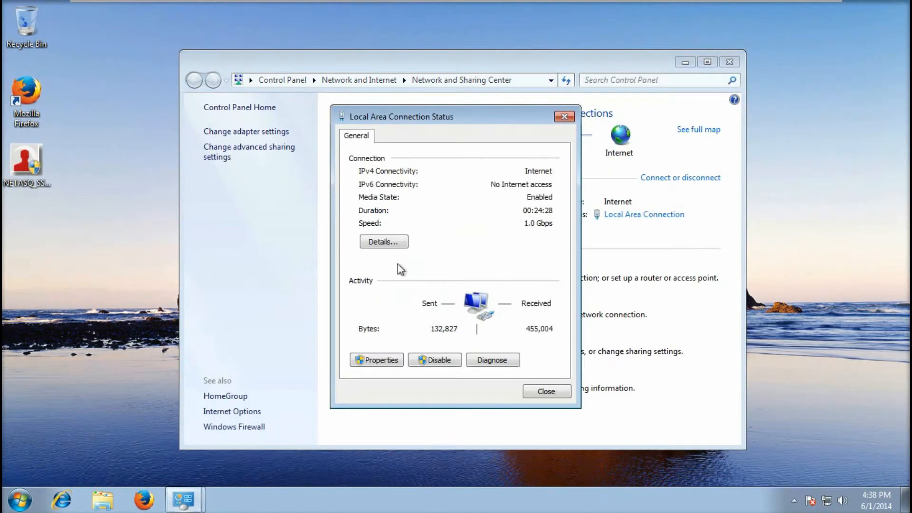
pyautogui.click(400, 243)
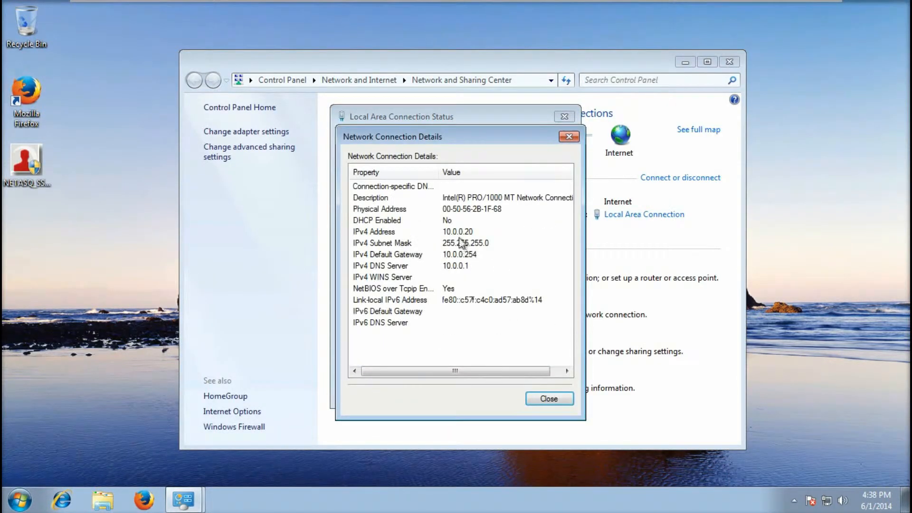
pyautogui.click(445, 234)
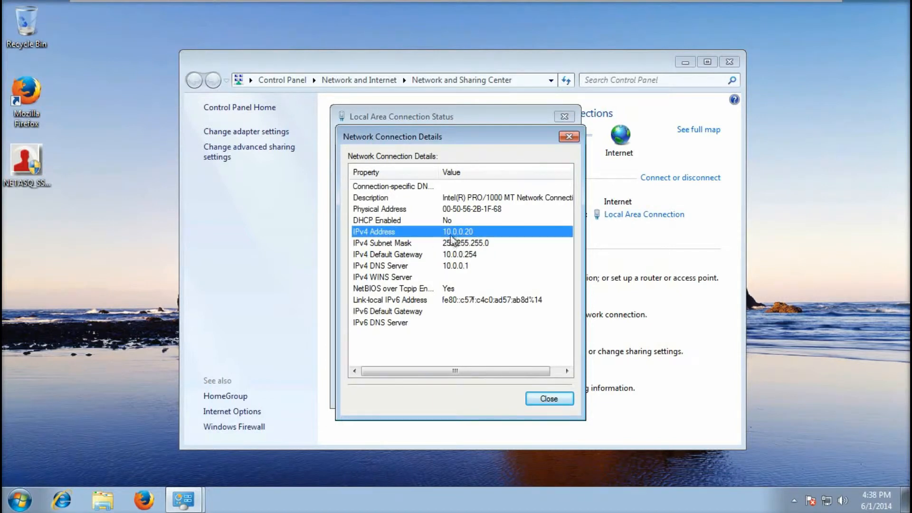
pyautogui.click(547, 400)
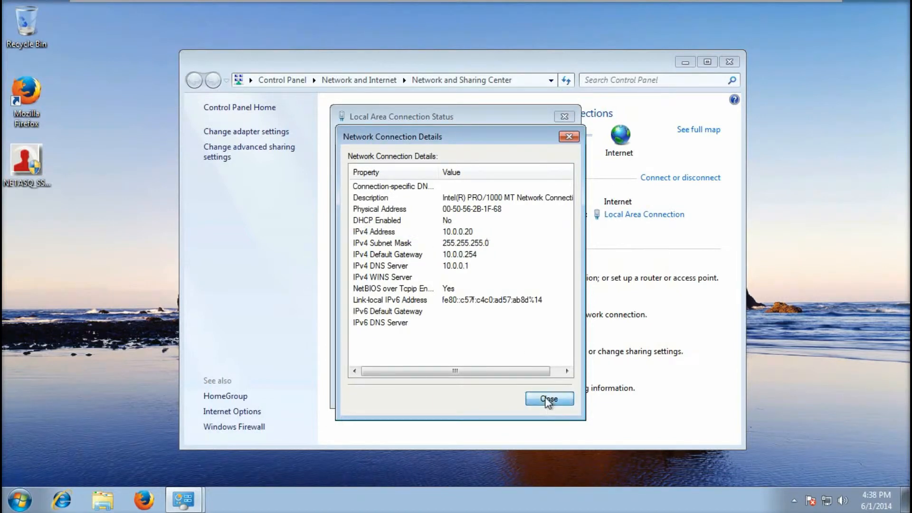
pyautogui.click(546, 392)
pyautogui.click(729, 62)
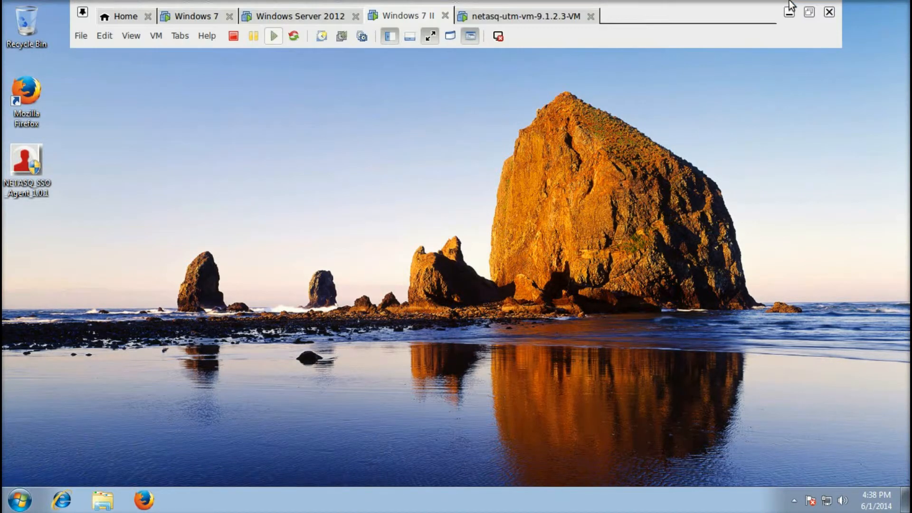
# Log in to the firewall at 192.168.100.254 as admin and expand the Objects section
pyautogui.click(789, 11)
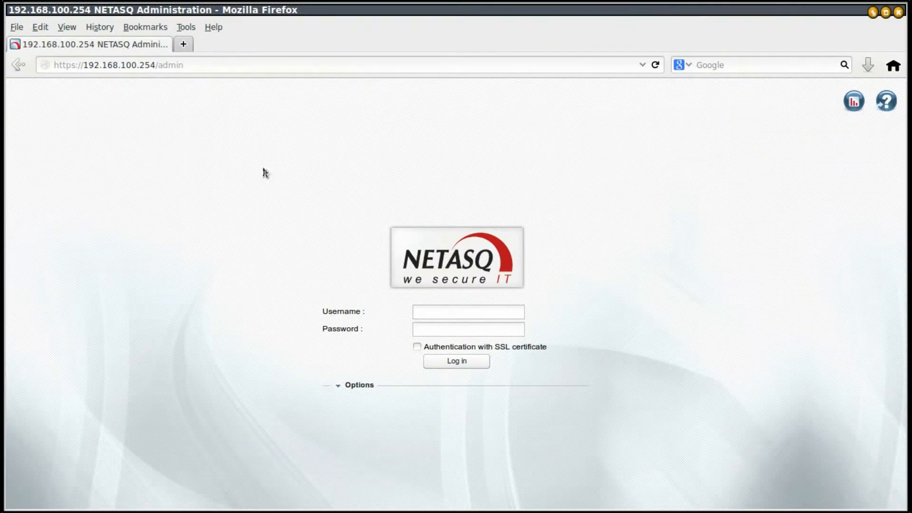
pyautogui.click(454, 311)
pyautogui.write('admin')
pyautogui.write('**********')
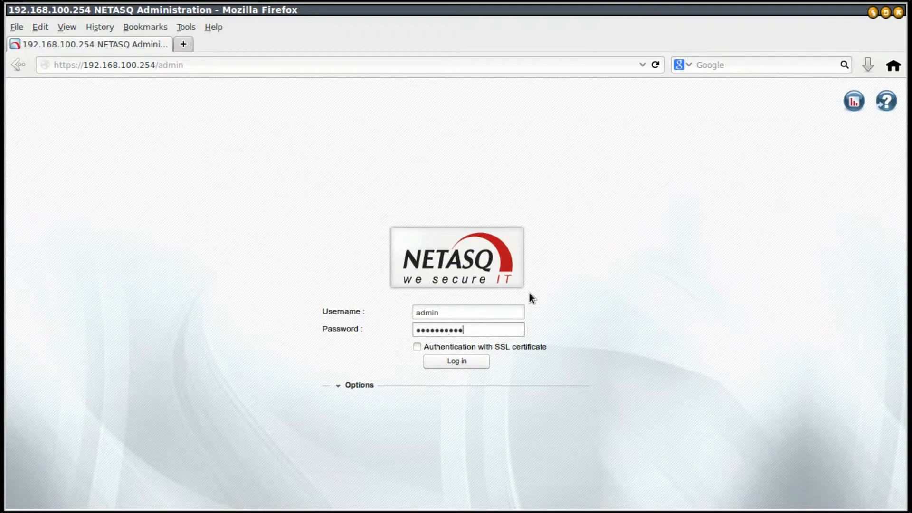
pyautogui.press('Return')
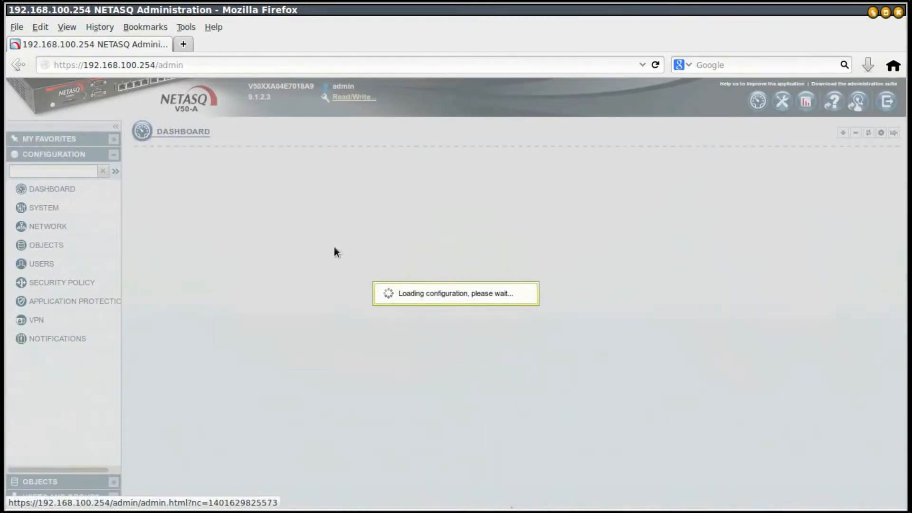
pyautogui.scroll(-7, 316, 383)
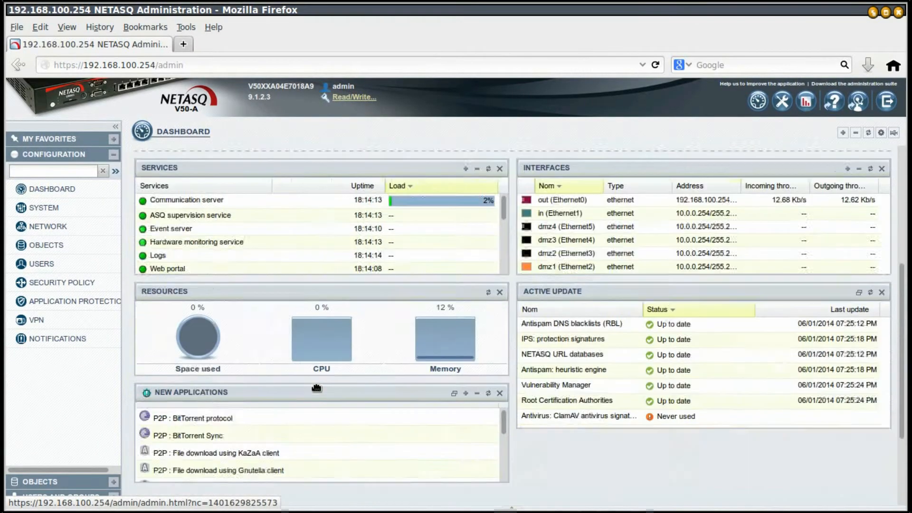
pyautogui.scroll(2, 316, 386)
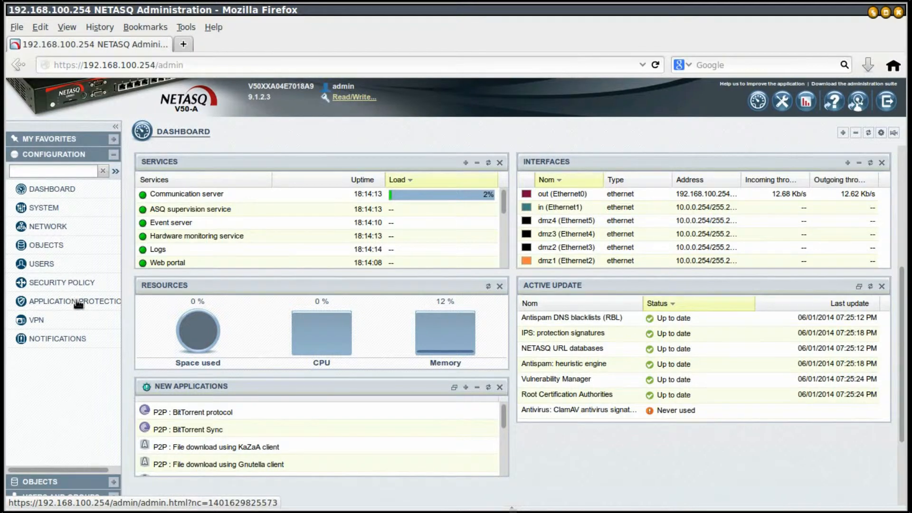
pyautogui.click(35, 246)
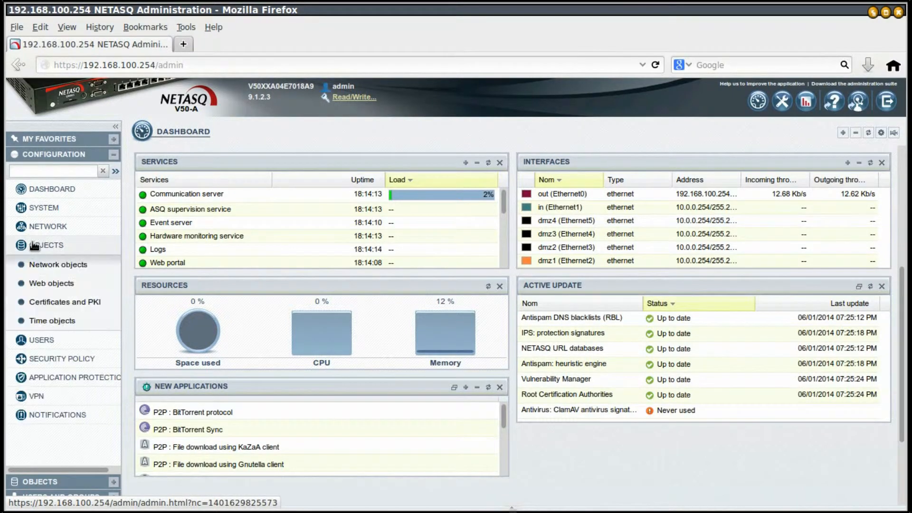
# Create the static host object SSOAgent with IP address 10.0.0.20 in Network objects
pyautogui.click(39, 263)
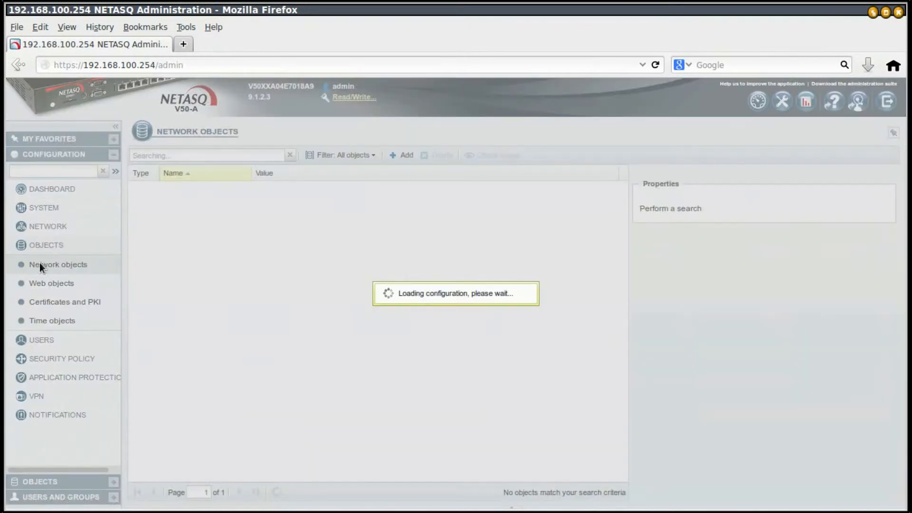
pyautogui.click(402, 155)
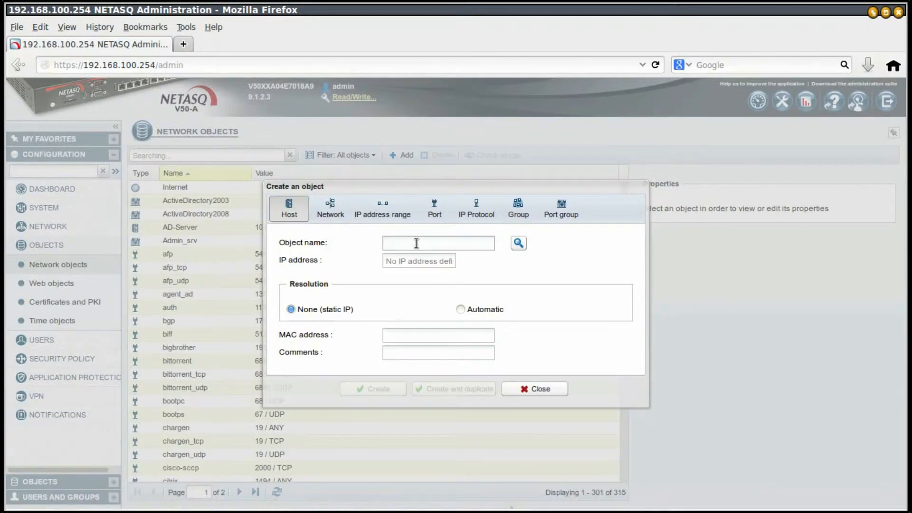
pyautogui.write('sso')
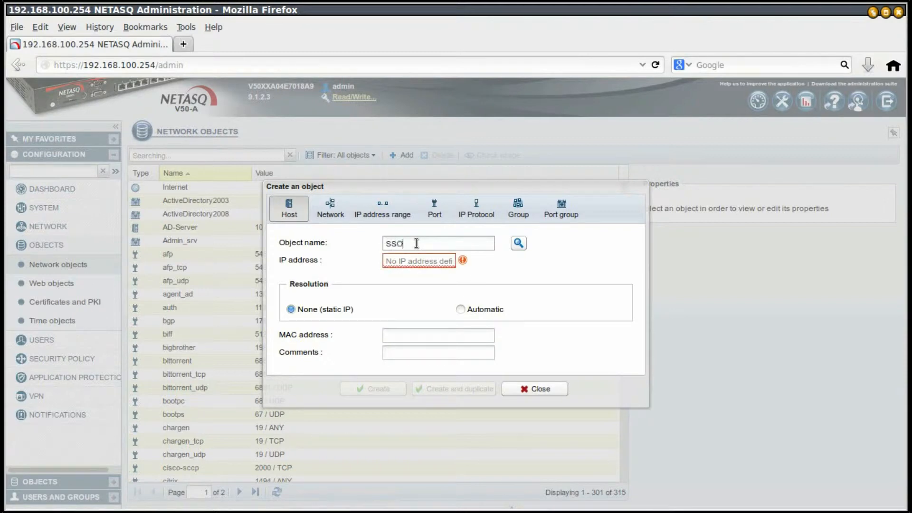
pyautogui.write('Agent')
pyautogui.click(421, 260)
pyautogui.write('10.0.0.20')
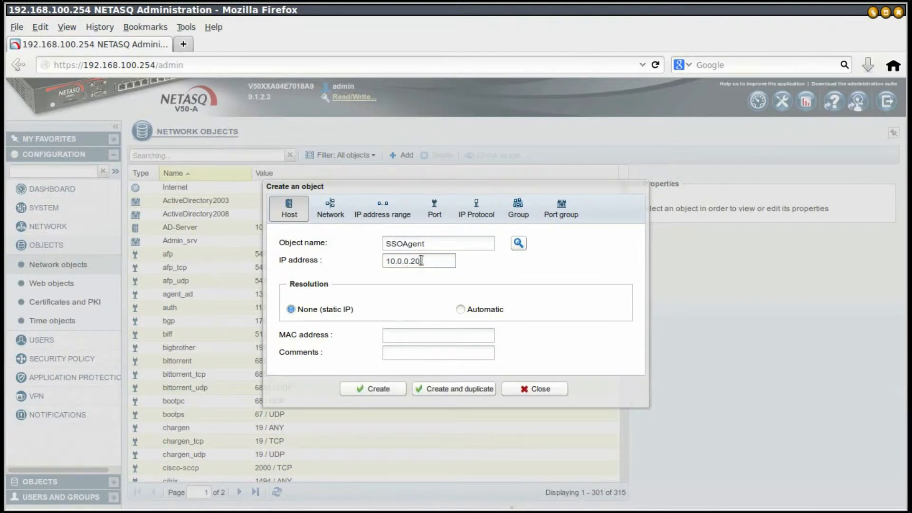
pyautogui.click(378, 388)
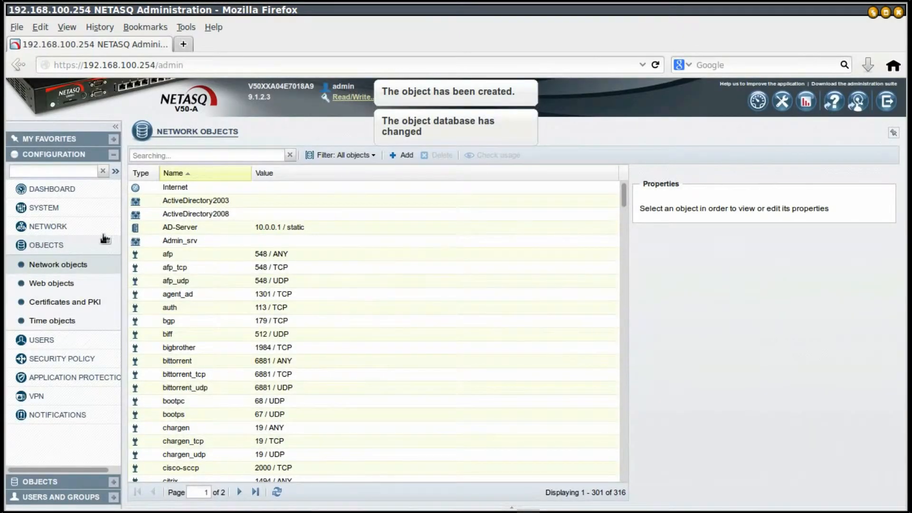
pyautogui.click(61, 245)
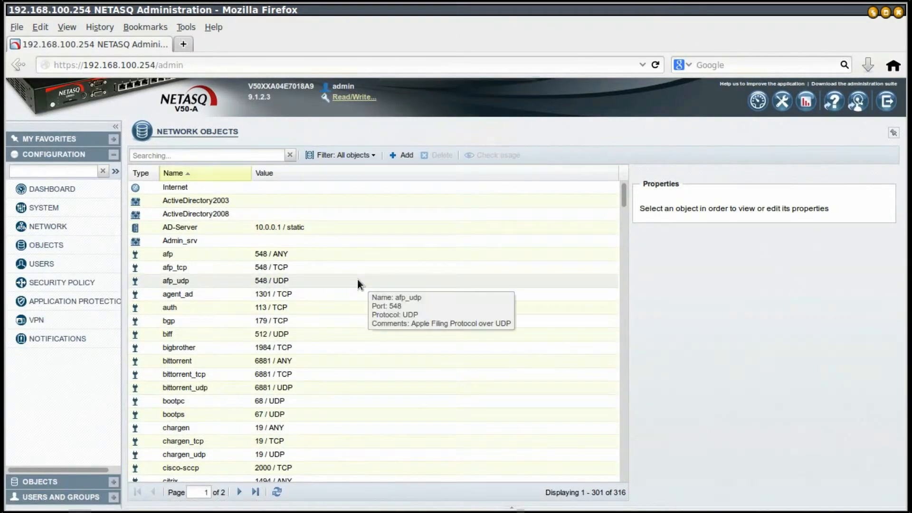
# Go to Users > Authentication and bring up the list of methods to add
pyautogui.click(54, 264)
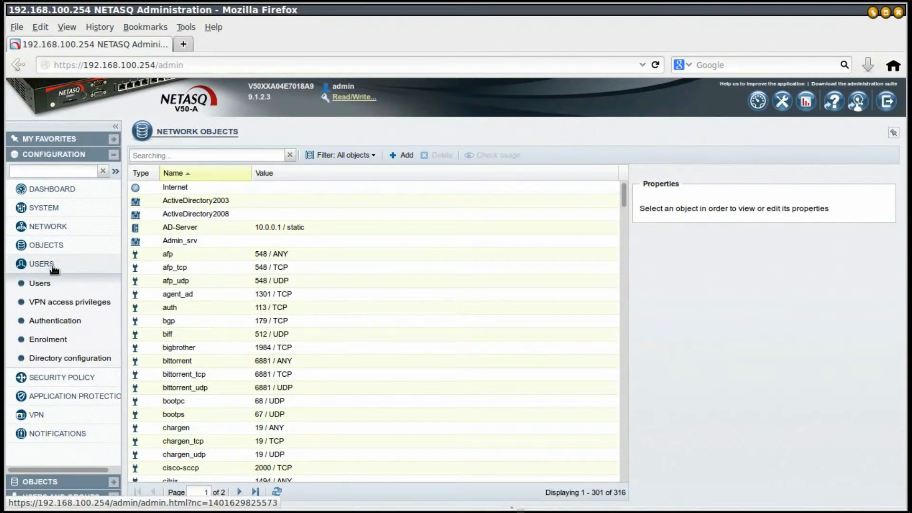
pyautogui.click(61, 320)
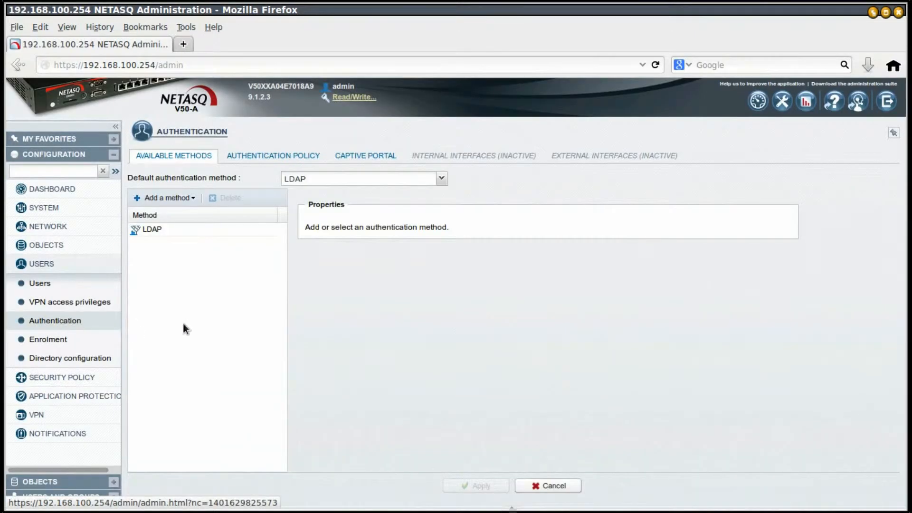
pyautogui.click(176, 199)
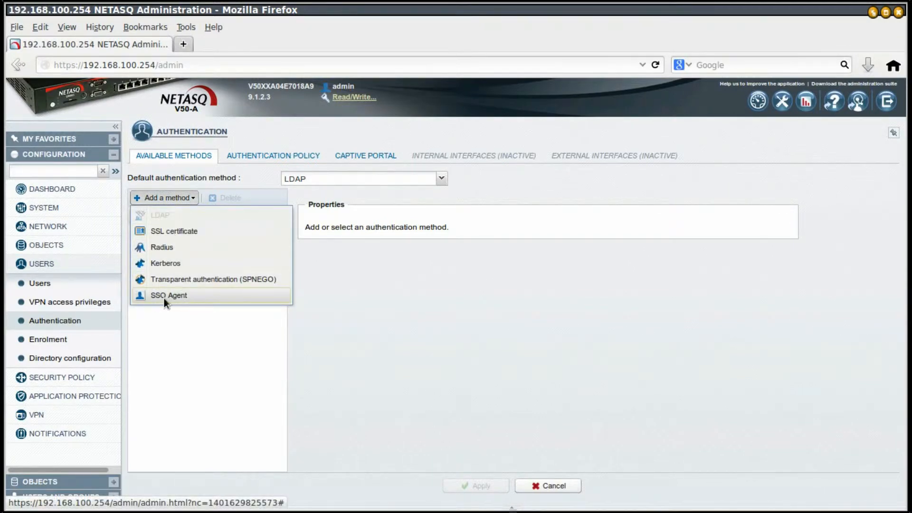
# Add the SSO Agent method and set its agent address to the SSOAgent host
pyautogui.click(188, 296)
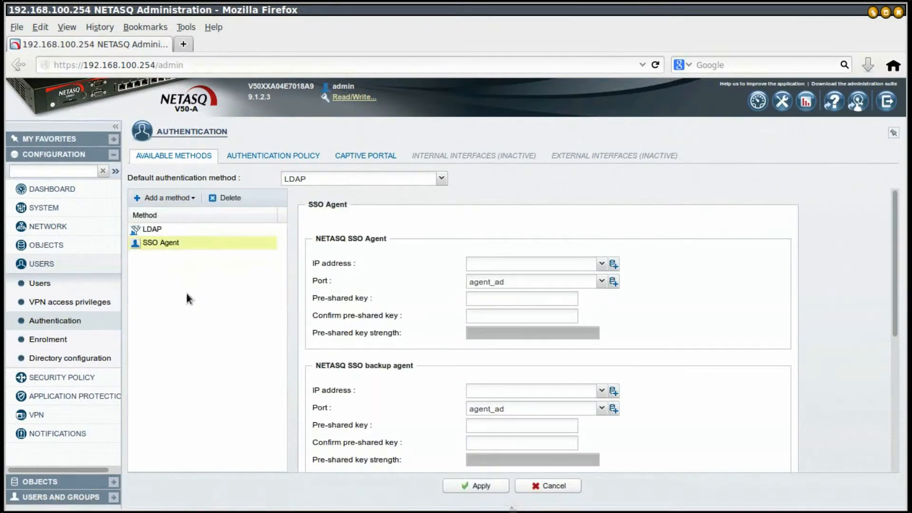
pyautogui.click(513, 267)
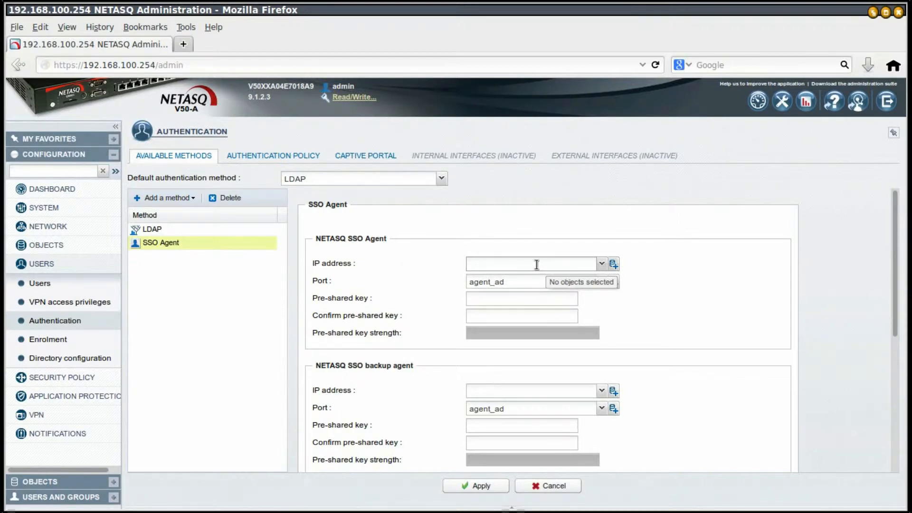
pyautogui.write('age')
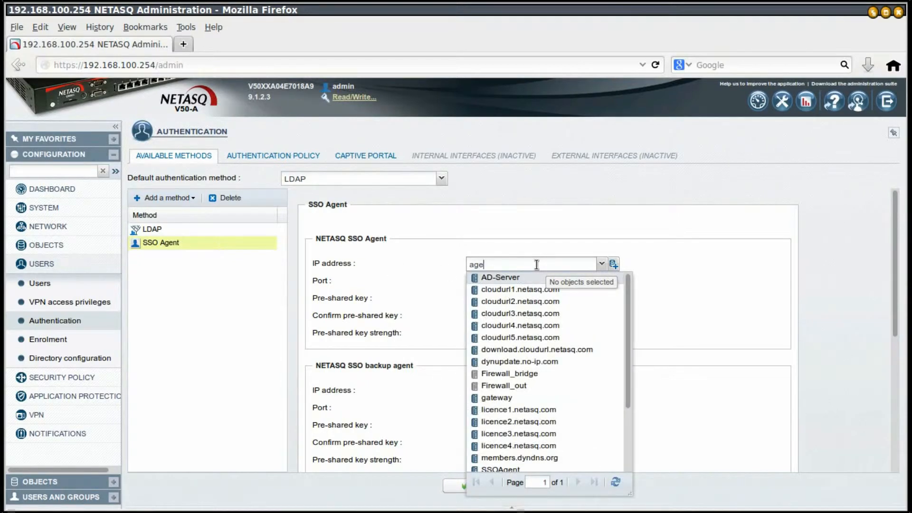
pyautogui.click(507, 277)
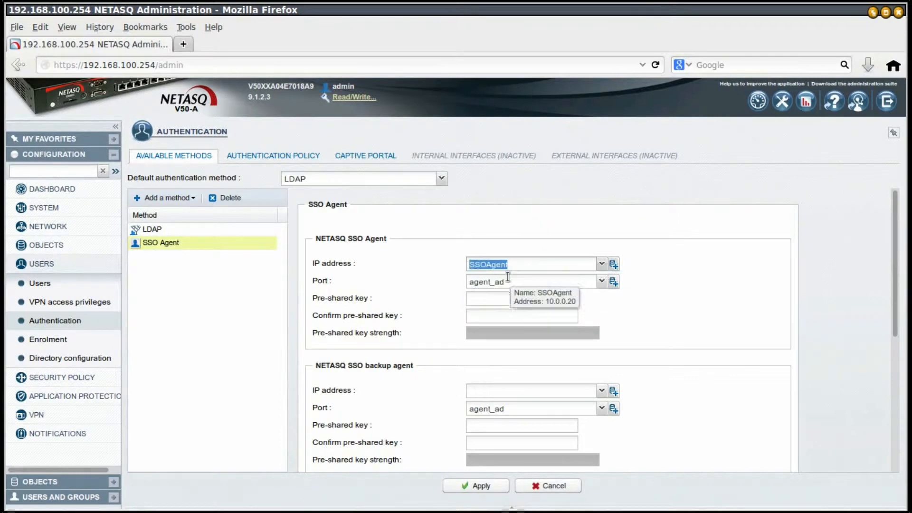
# Enter the agent's pre-shared key and confirm it, reaching a Good rating
pyautogui.click(525, 298)
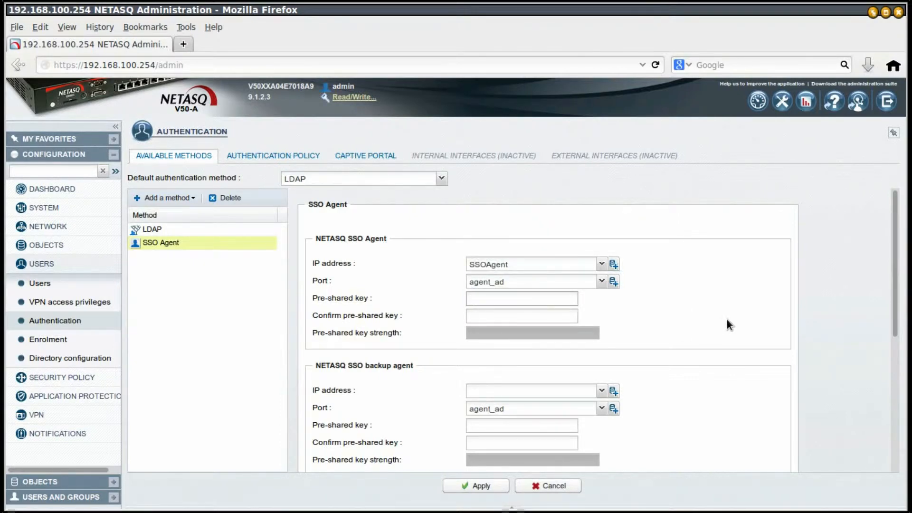
pyautogui.write('••••••••')
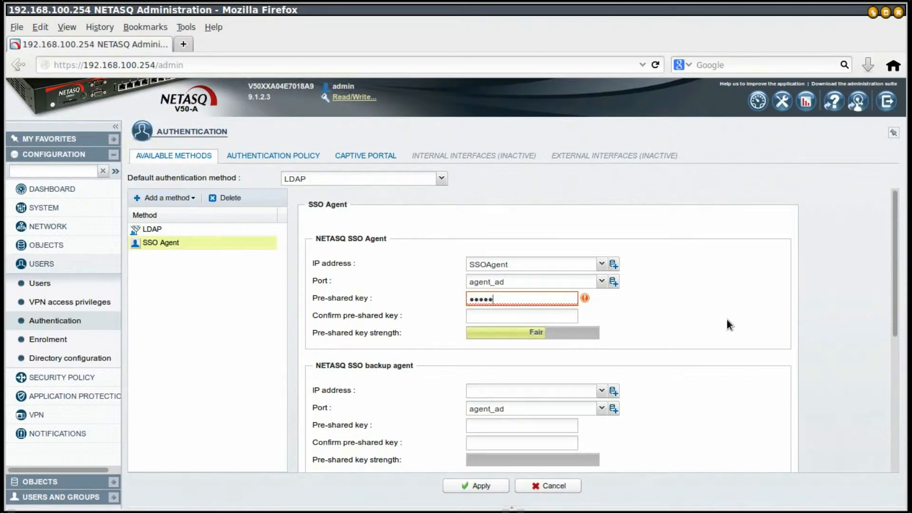
pyautogui.press('Tab')
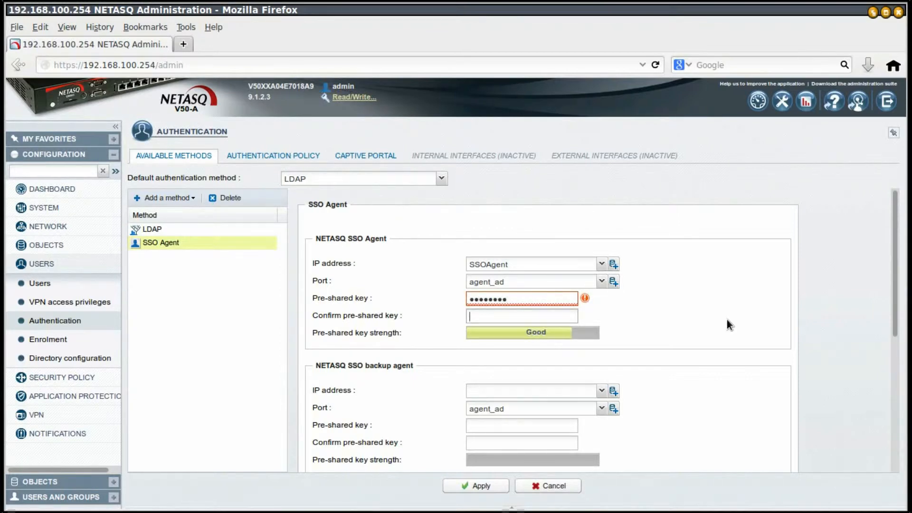
pyautogui.write('•••••')
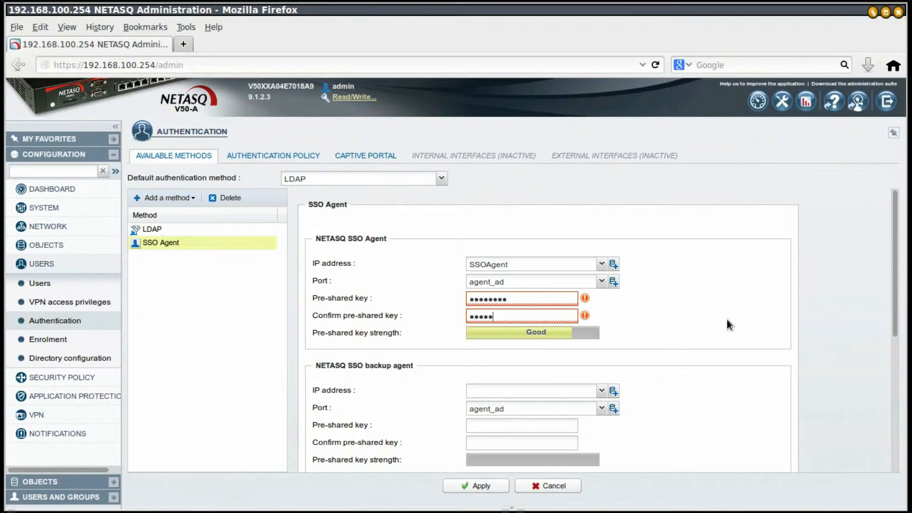
pyautogui.write('•••')
pyautogui.click(727, 320)
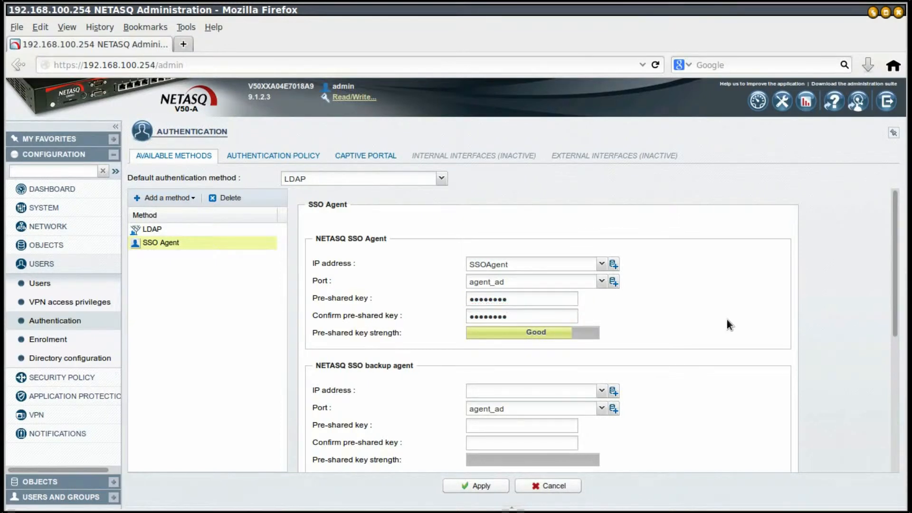
pyautogui.scroll(-5, 727, 319)
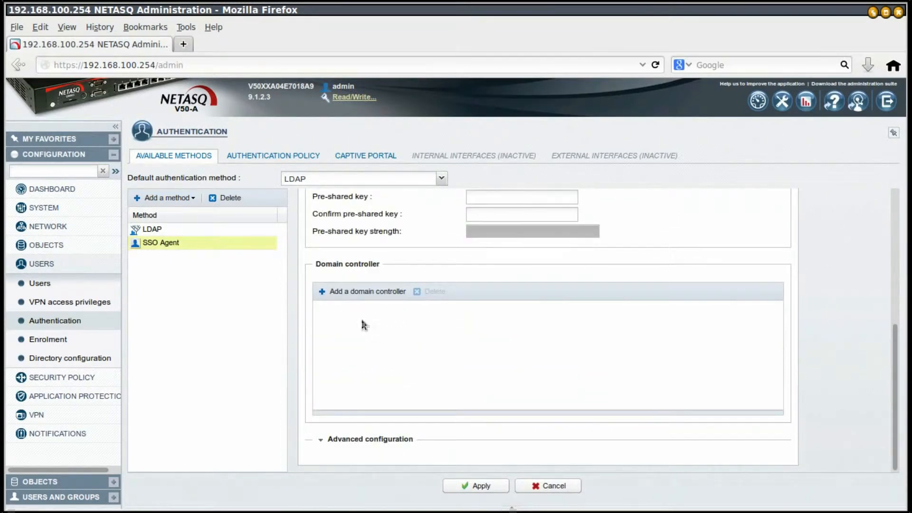
# Add AD-Server as the SSO Agent's domain controller
pyautogui.click(358, 291)
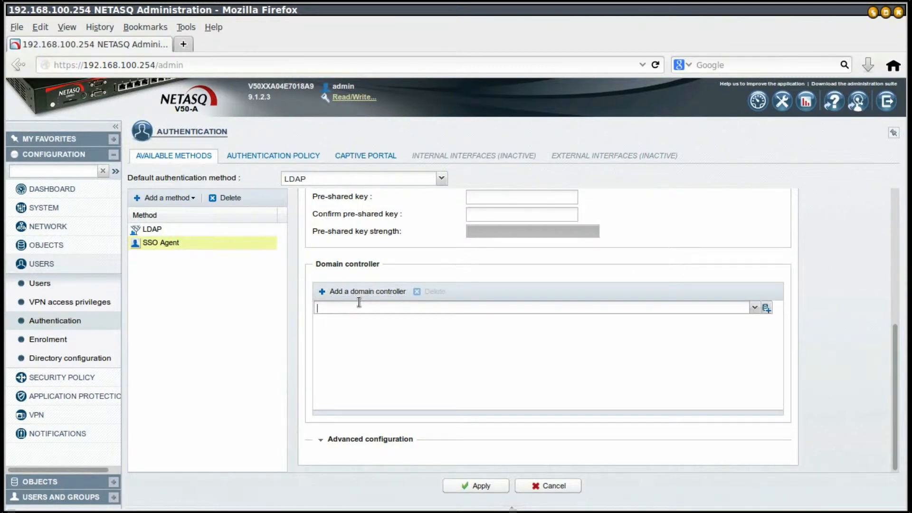
pyautogui.write('ad')
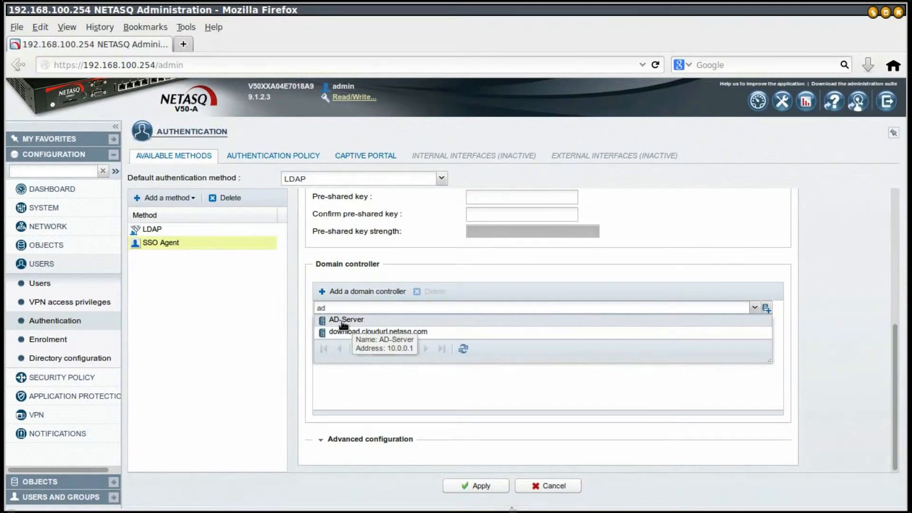
pyautogui.click(353, 321)
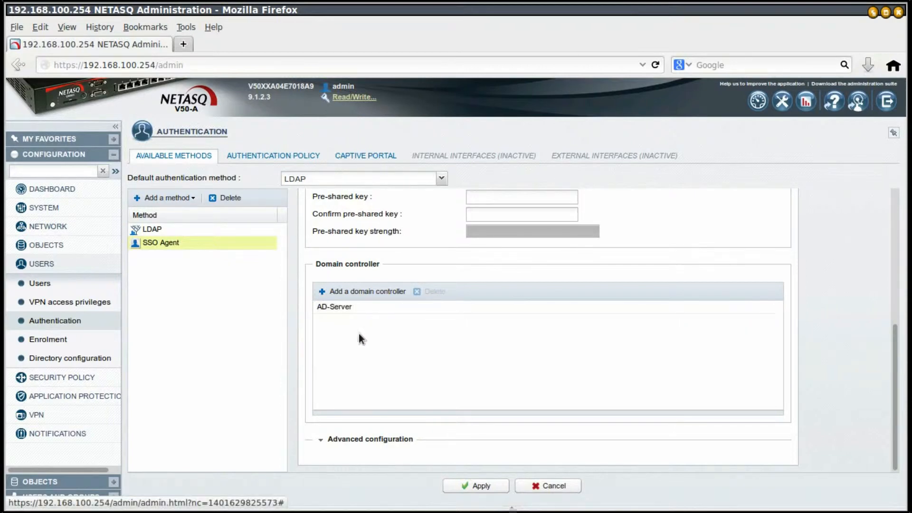
pyautogui.scroll(5, 333, 338)
pyautogui.scroll(-5, 375, 356)
pyautogui.scroll(5, 366, 351)
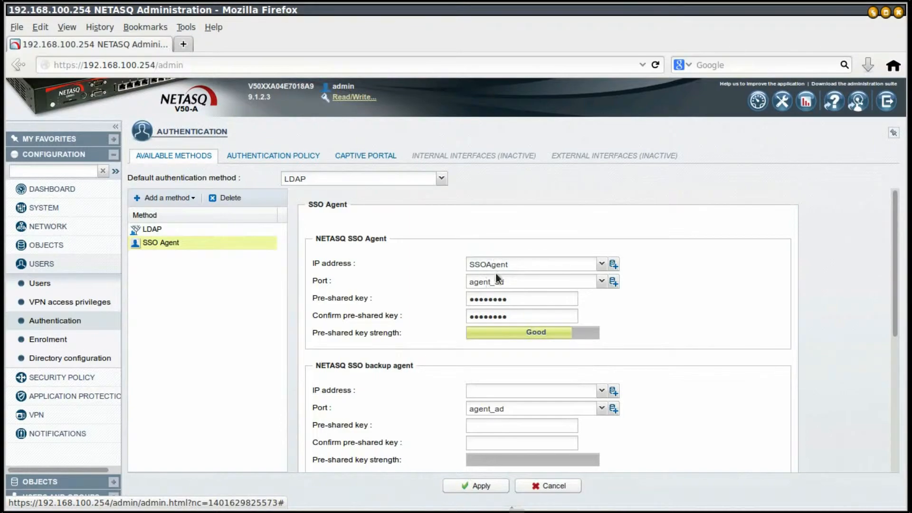
# Apply and save the SSO Agent settings, then go to the Authentication Policy
pyautogui.click(476, 487)
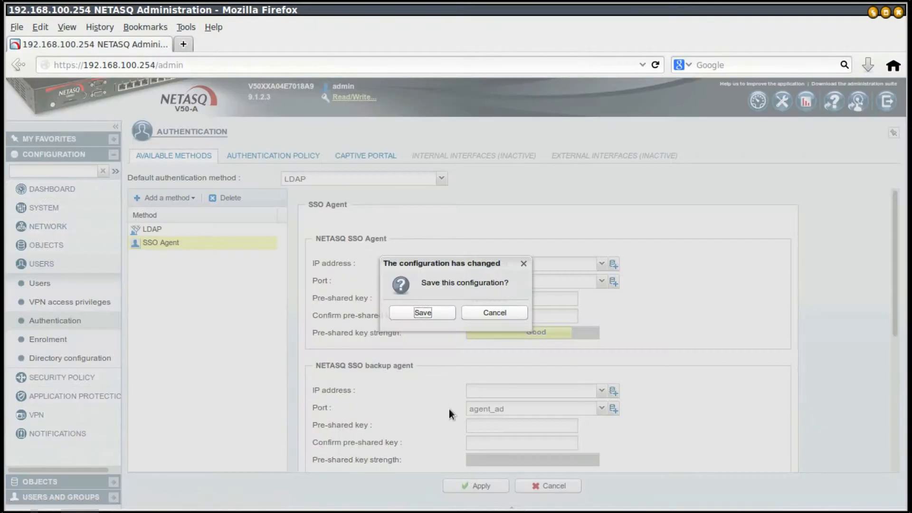
pyautogui.click(422, 312)
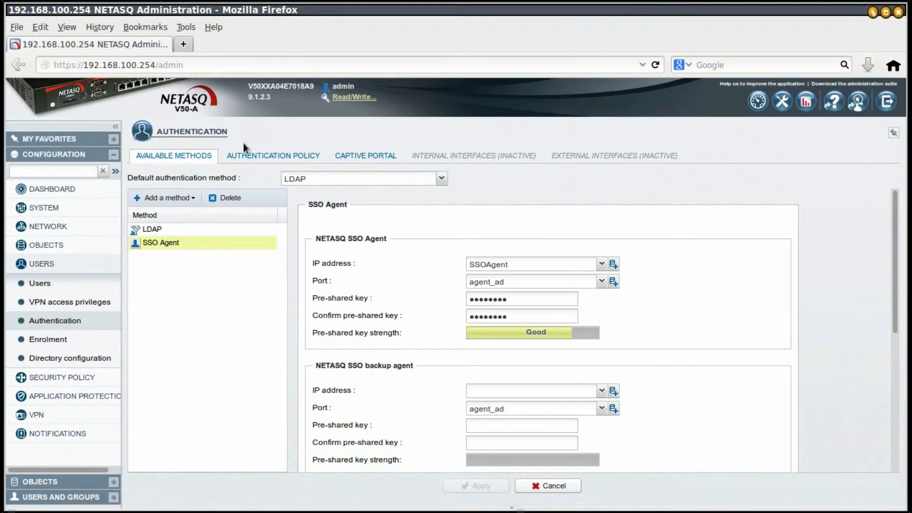
pyautogui.click(262, 158)
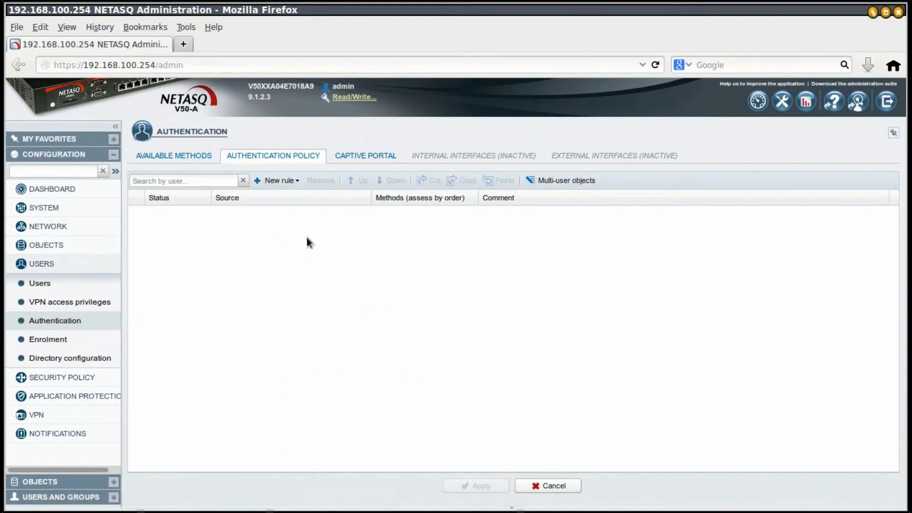
# Create a standard rule for All users from network_internals, authorizing SSO Agent before Default method
pyautogui.click(286, 183)
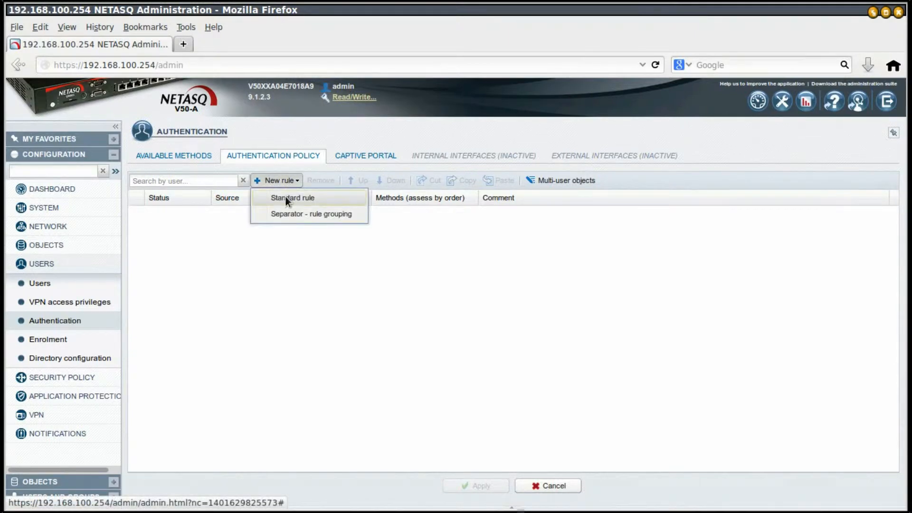
pyautogui.click(286, 199)
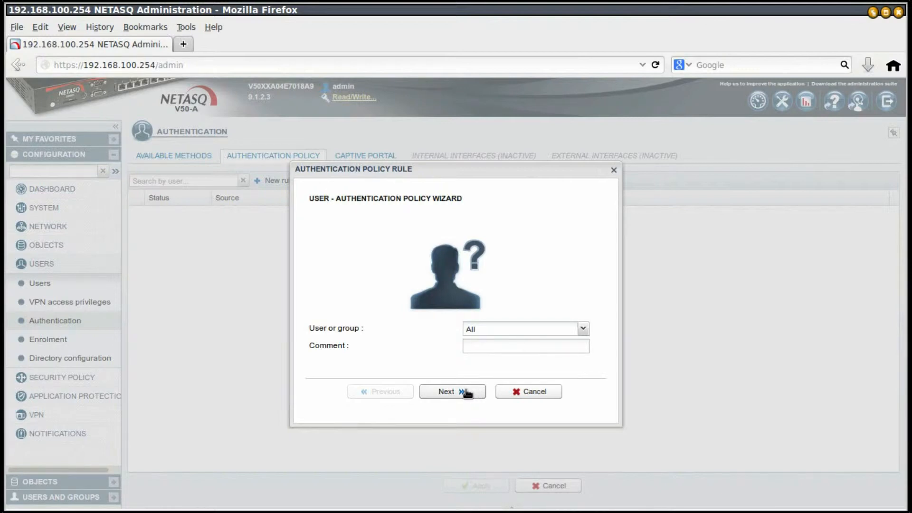
pyautogui.click(584, 328)
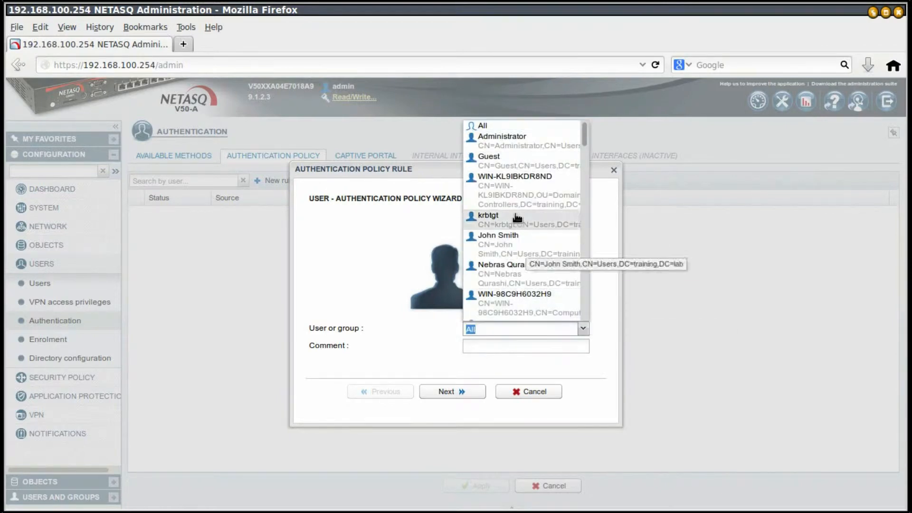
pyautogui.click(350, 273)
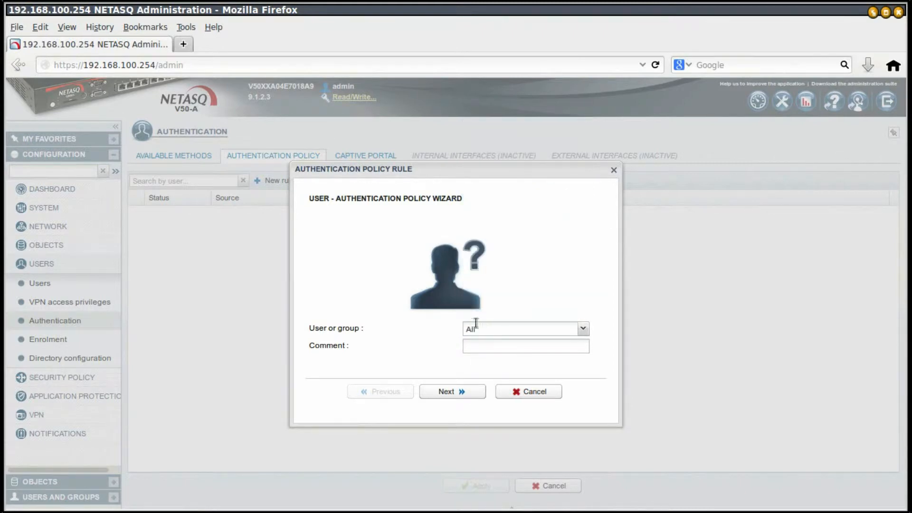
pyautogui.click(464, 390)
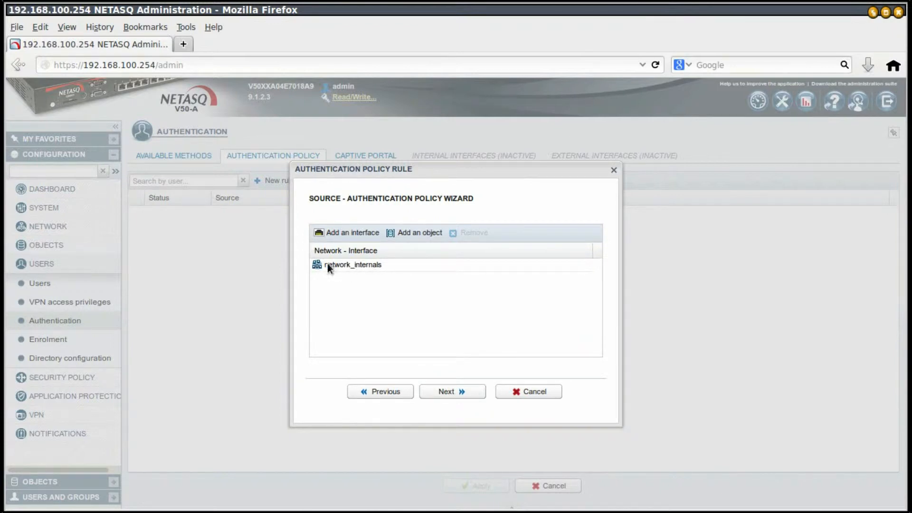
pyautogui.click(464, 393)
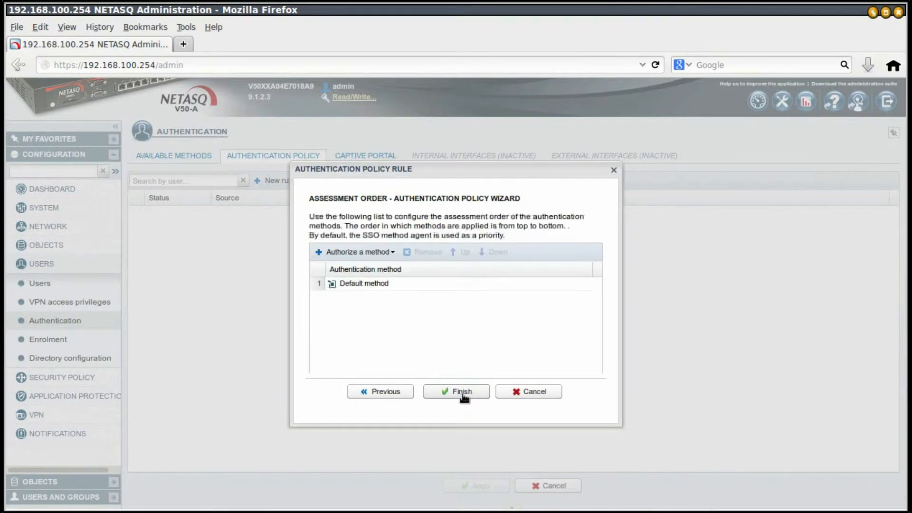
pyautogui.click(386, 255)
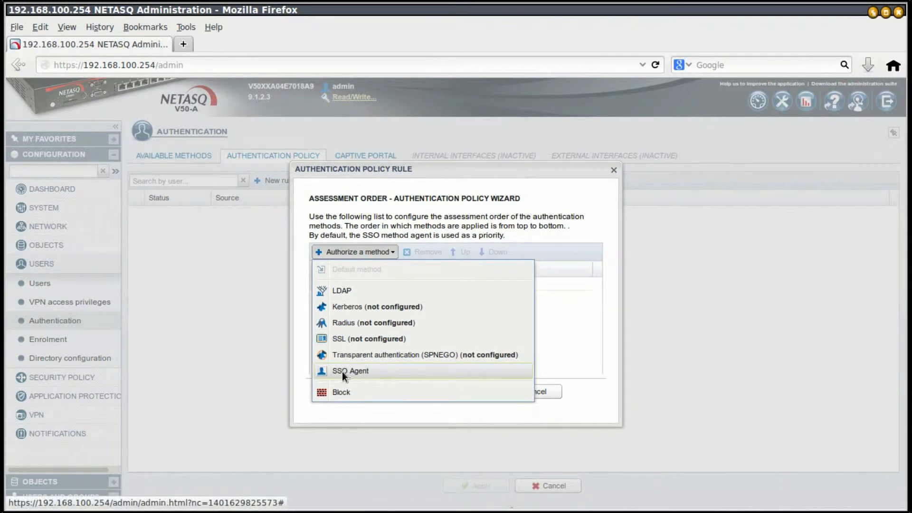
pyautogui.click(358, 374)
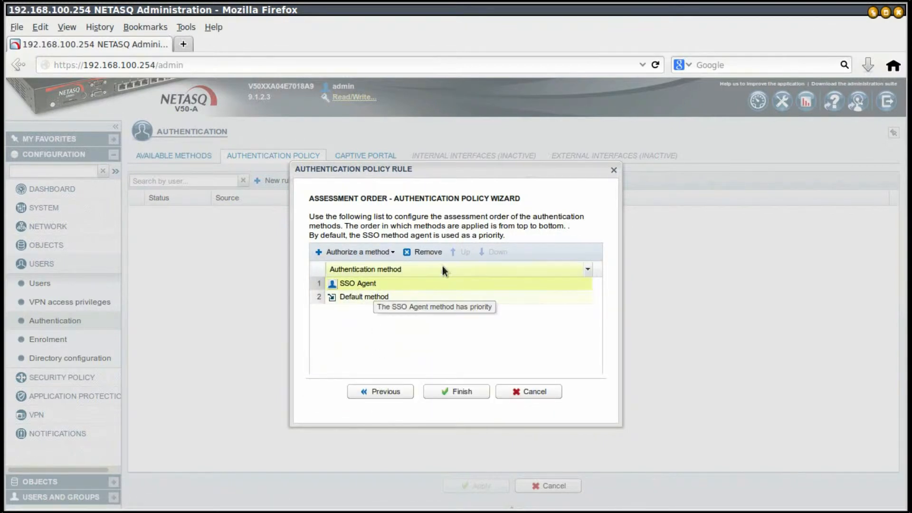
pyautogui.click(461, 391)
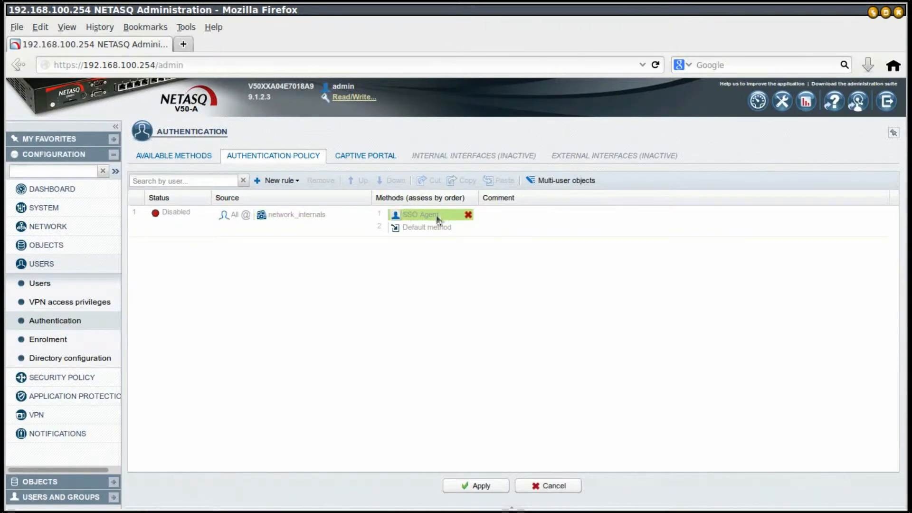
# Switch the new rule from Disabled to Enabled, then apply and save the configuration
pyautogui.doubleClick(167, 216)
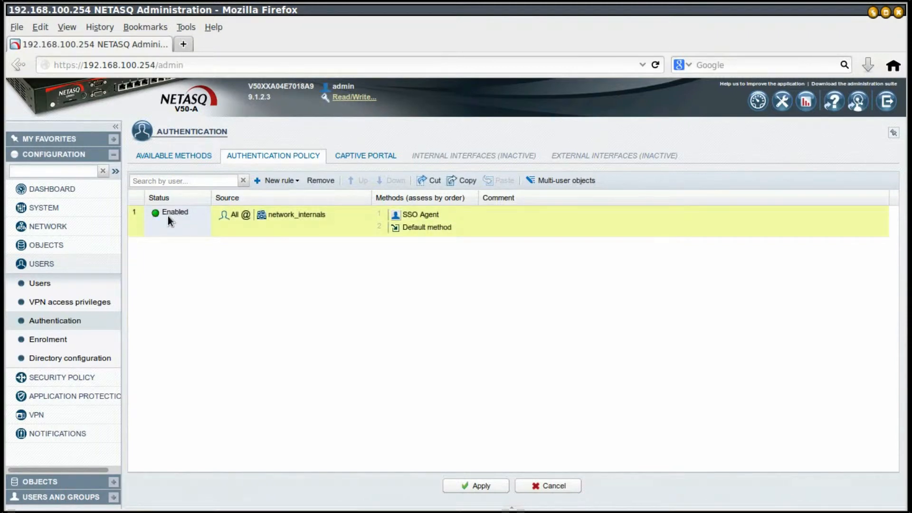
pyautogui.click(482, 485)
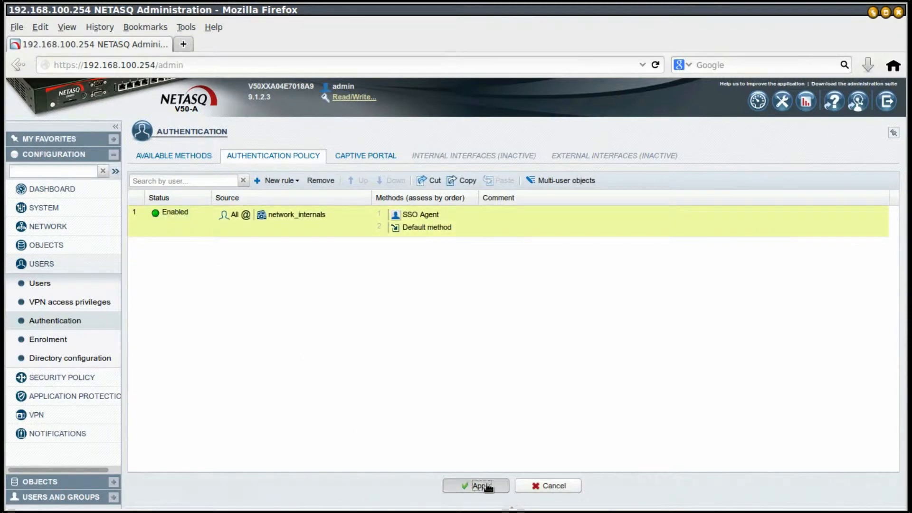
pyautogui.click(426, 315)
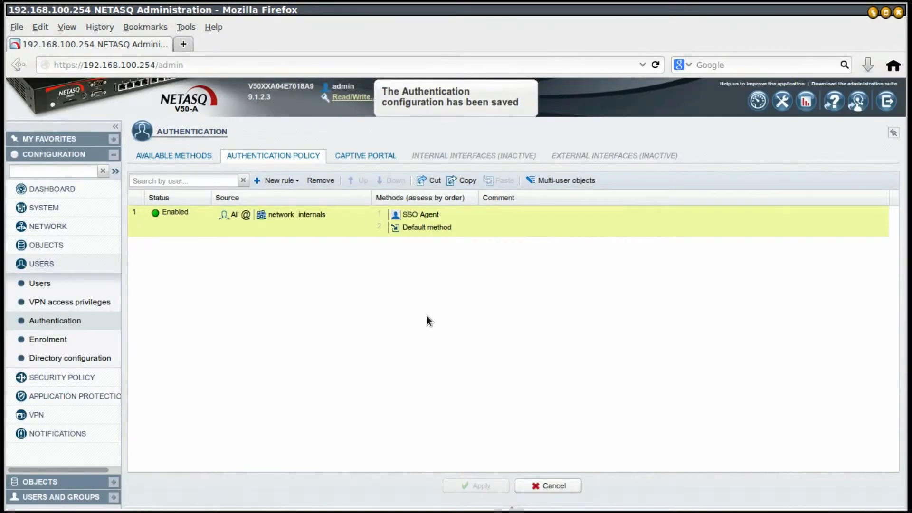
# Review the Available Methods, return to Authentication Policy, and collapse the Users section
pyautogui.click(190, 156)
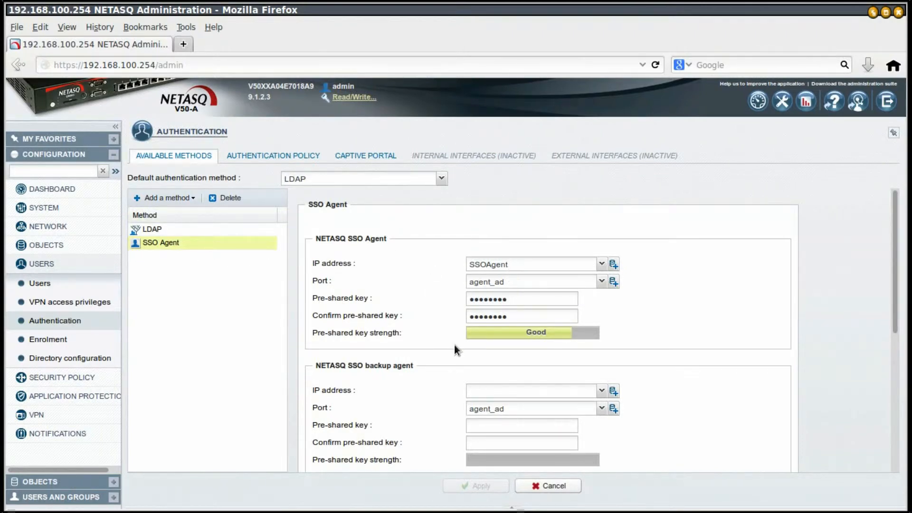
pyautogui.scroll(-5, 455, 352)
pyautogui.scroll(5, 367, 321)
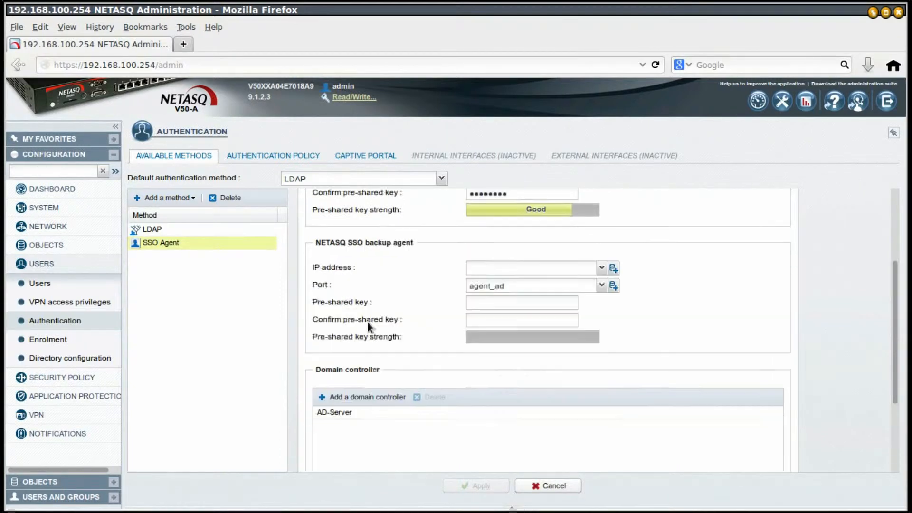
pyautogui.click(295, 155)
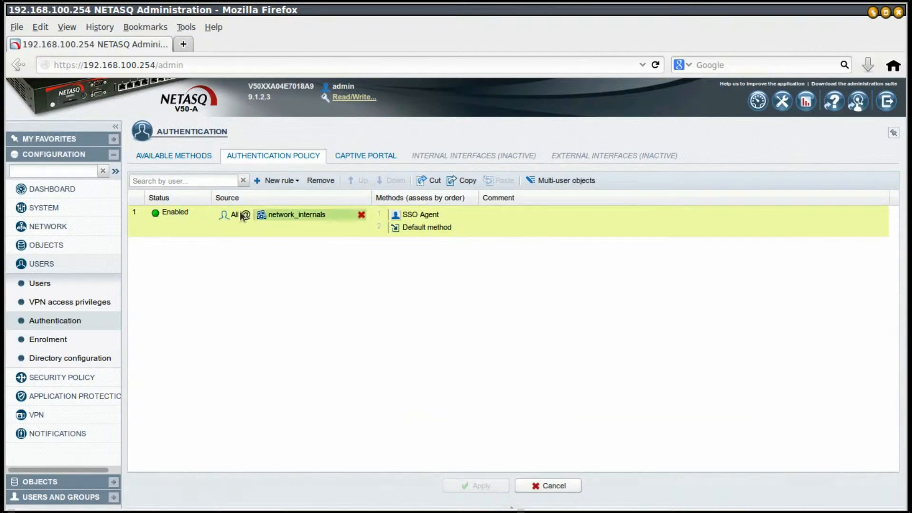
pyautogui.click(81, 265)
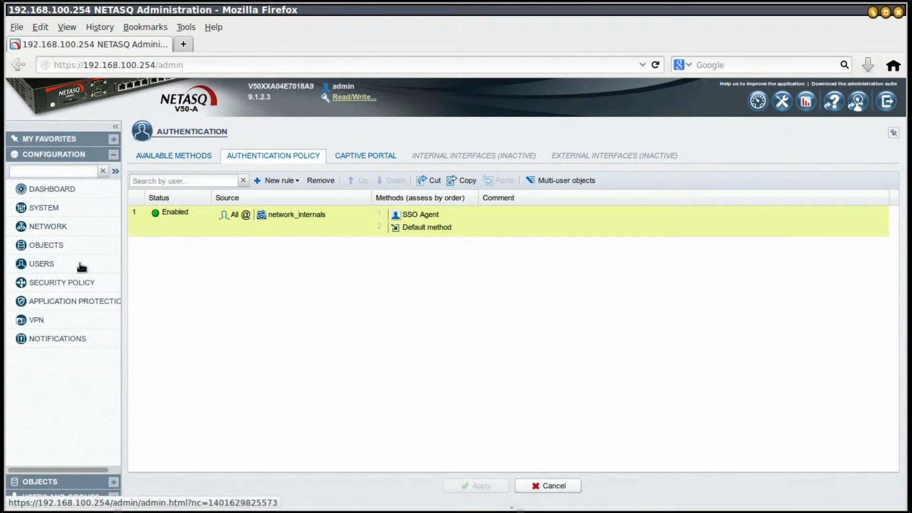
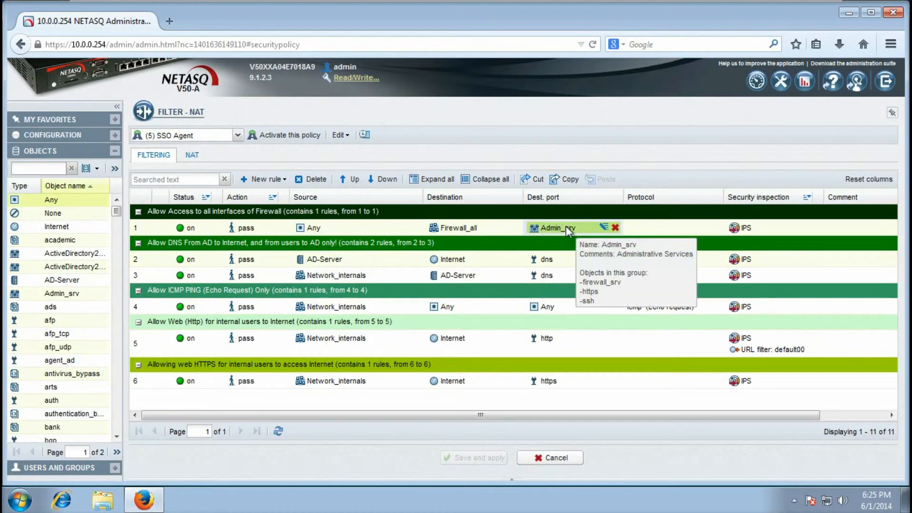
pyautogui.moveTo(478, 223)
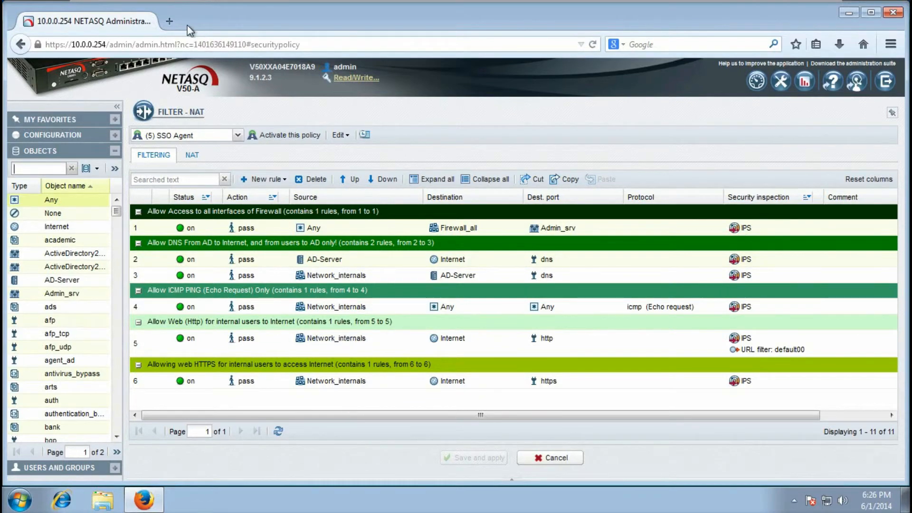
# Load cnn.com in a new Firefox tab, which shows the blocked-URL page
pyautogui.click(169, 21)
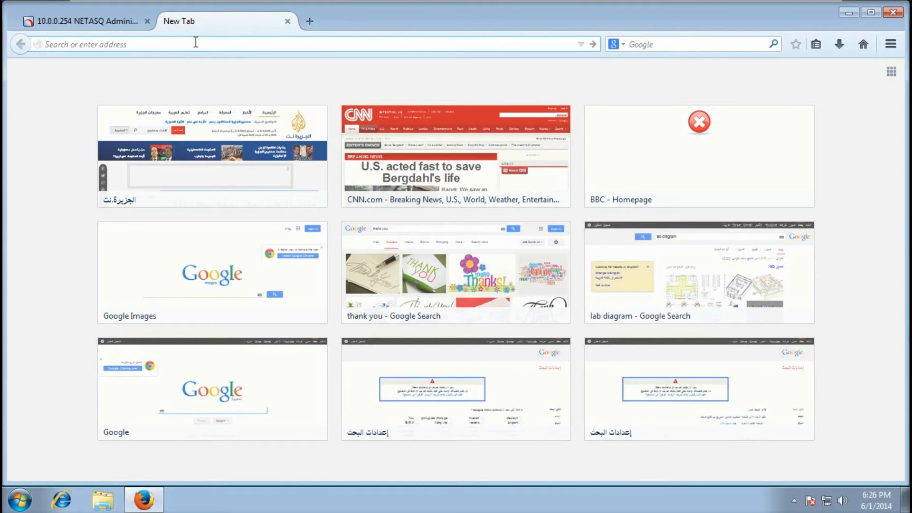
pyautogui.write('c')
pyautogui.press('BackSpace')
pyautogui.write('cnn.com/')
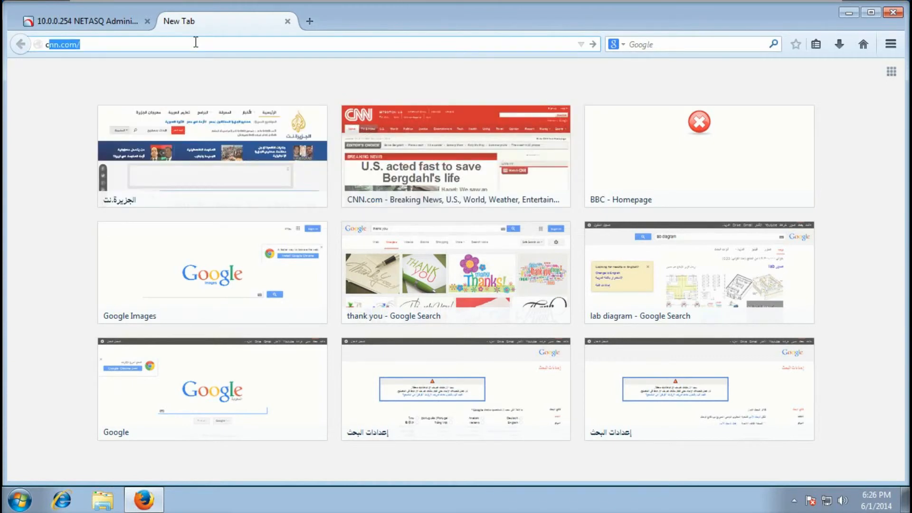
pyautogui.press('Return')
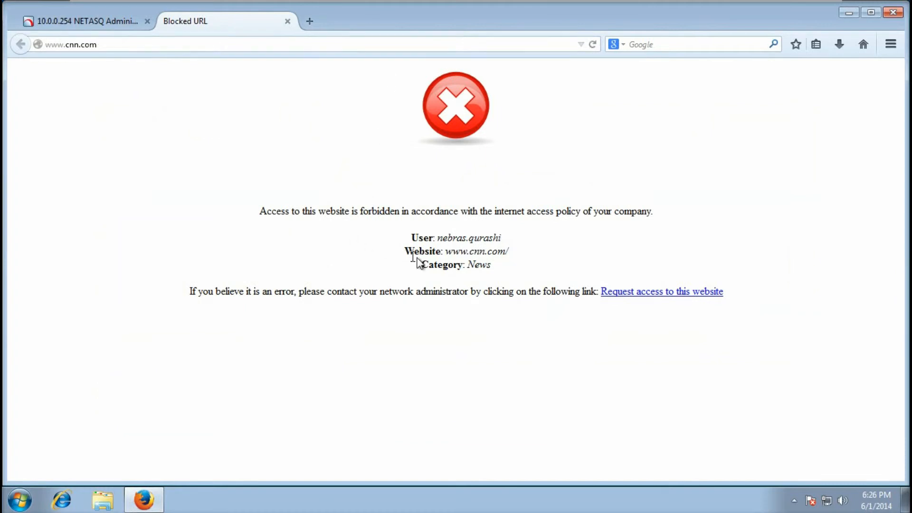
# Highlight the News category on the block page, then go back to the NETASQ admin tab
pyautogui.moveTo(428, 264); pyautogui.dragTo(503, 271)
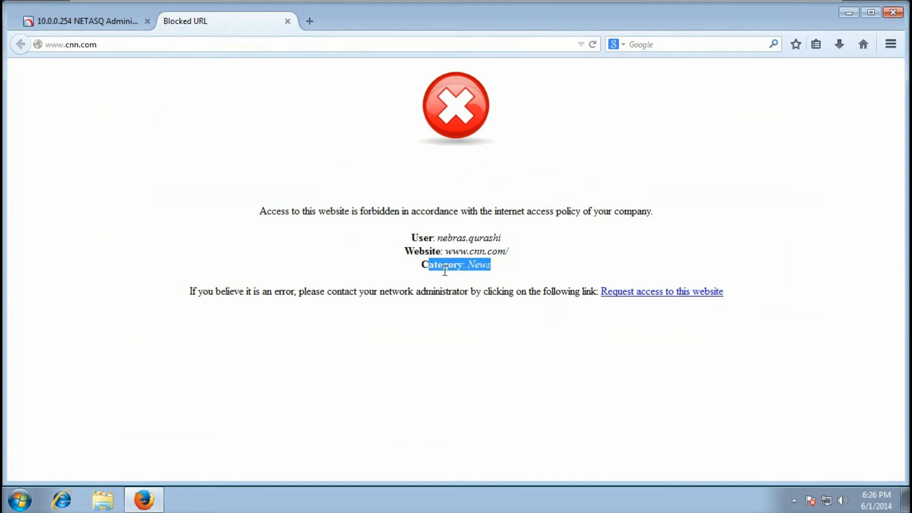
pyautogui.click(436, 272)
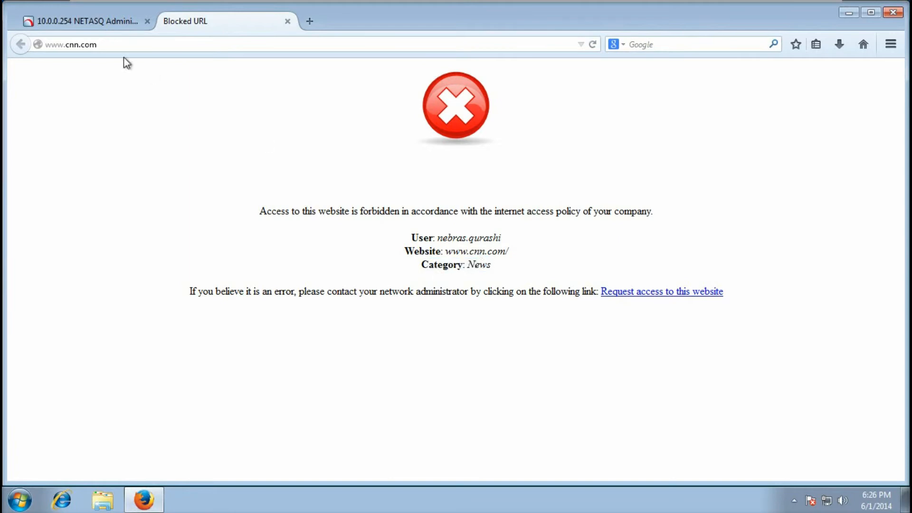
pyautogui.click(93, 17)
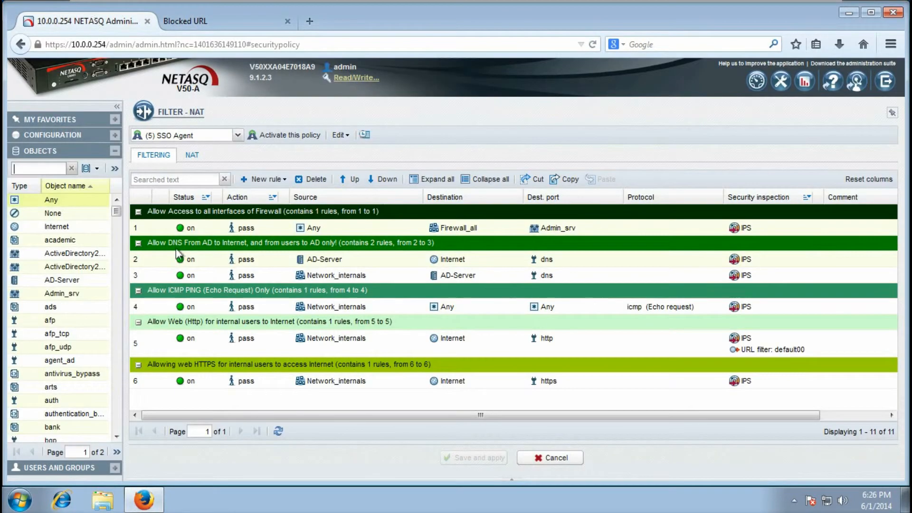
# Insert a new standard rule in the web group and move it up to position 5
pyautogui.click(244, 343)
pyautogui.click(266, 180)
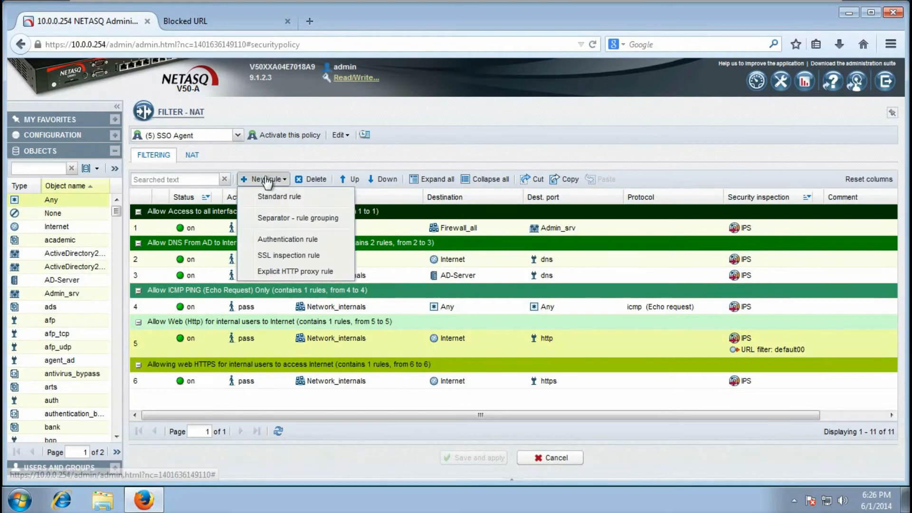
pyautogui.click(278, 196)
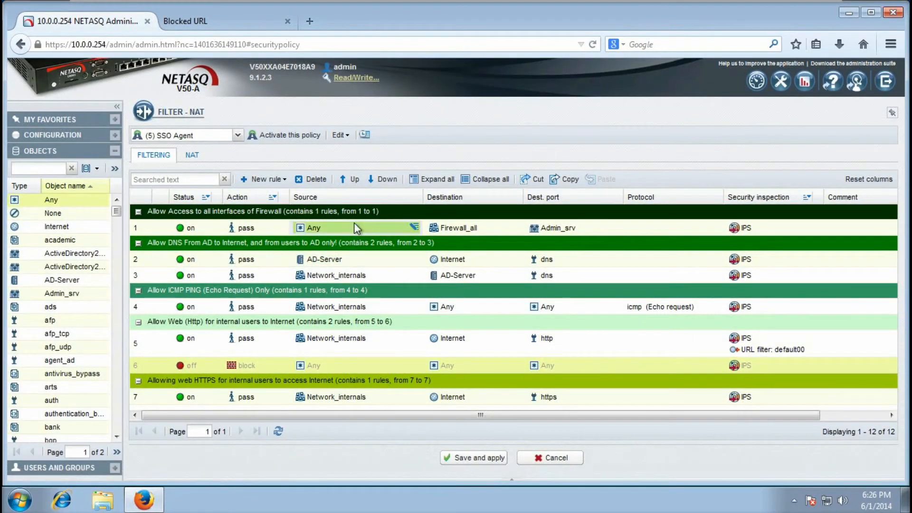
pyautogui.click(354, 179)
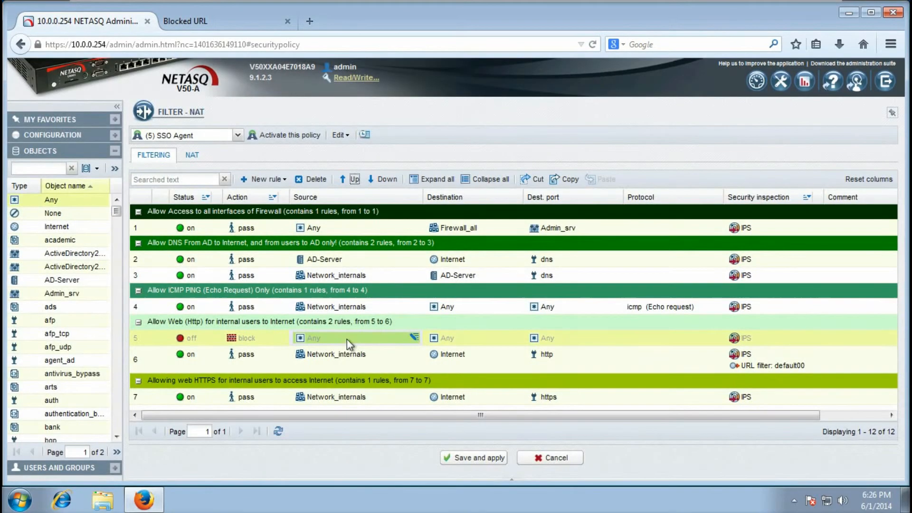
# Set the new rule's source to user All from Network_internals hosts
pyautogui.doubleClick(347, 339)
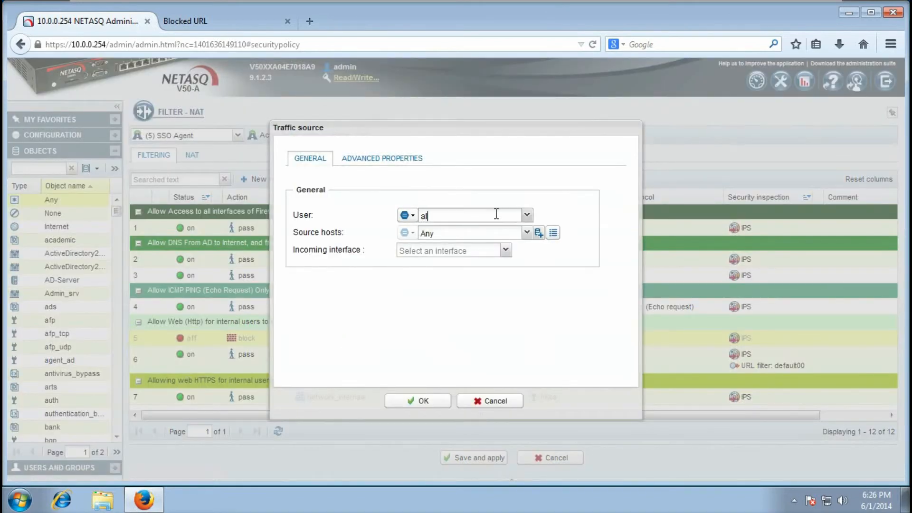
pyautogui.click(453, 239)
pyautogui.click(486, 231)
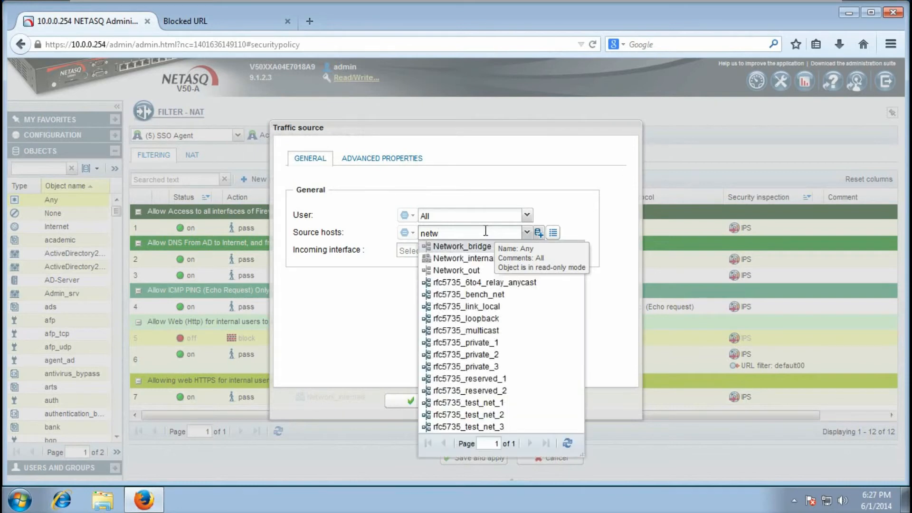
pyautogui.click(500, 258)
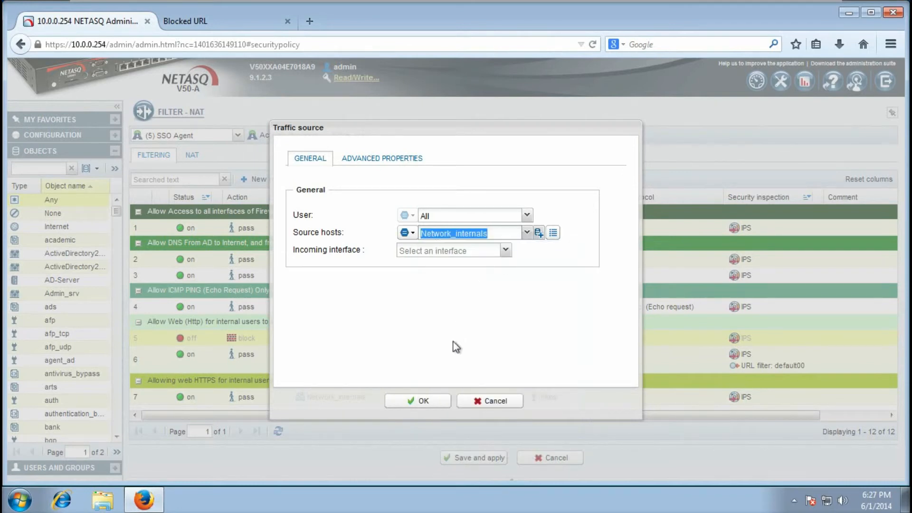
pyautogui.click(421, 401)
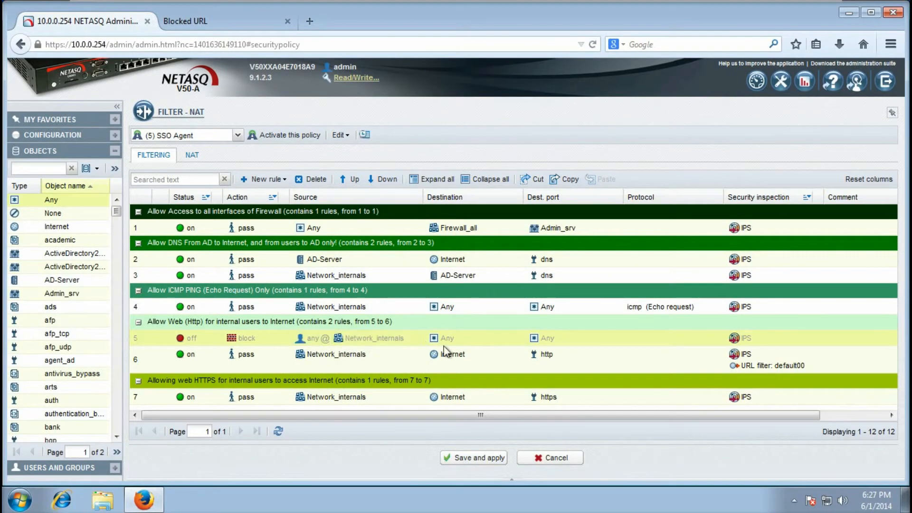
# Give rule 5 rule 6's Internet destination, http port and pass action, and enable it
pyautogui.moveTo(453, 355); pyautogui.dragTo(460, 338)
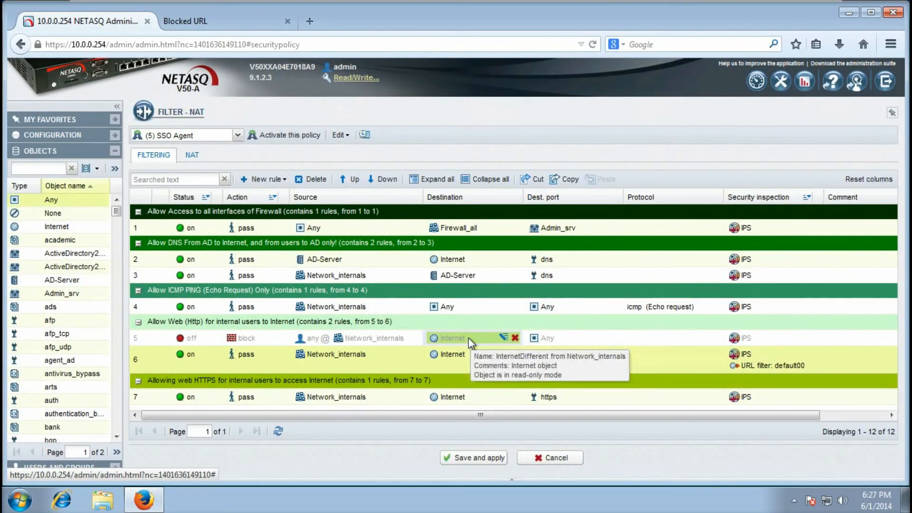
pyautogui.moveTo(548, 353)
pyautogui.mouseDown()
pyautogui.moveTo(561, 337)
pyautogui.moveTo(536, 344)
pyautogui.mouseUp()
pyautogui.moveTo(237, 354); pyautogui.dragTo(238, 343)
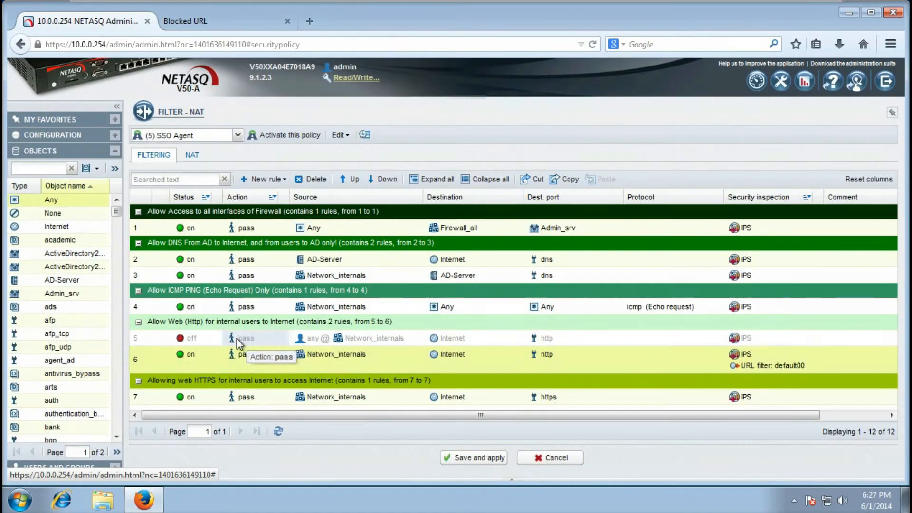
pyautogui.doubleClick(184, 341)
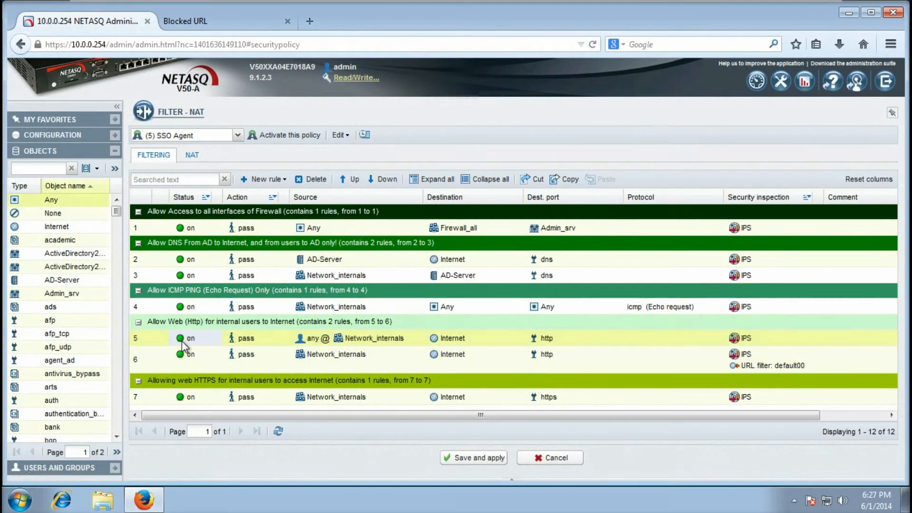
# Set rule 5's URL filtering profile to default01 in Security inspection
pyautogui.doubleClick(768, 340)
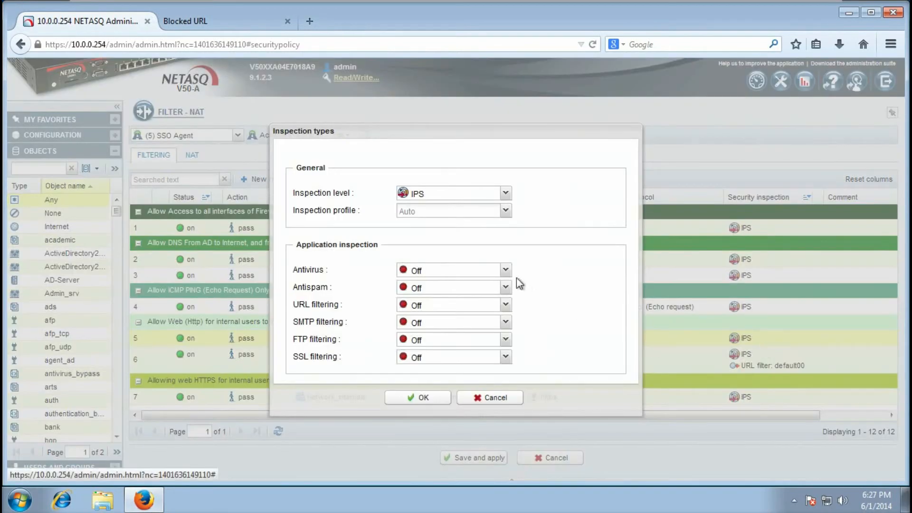
pyautogui.click(455, 309)
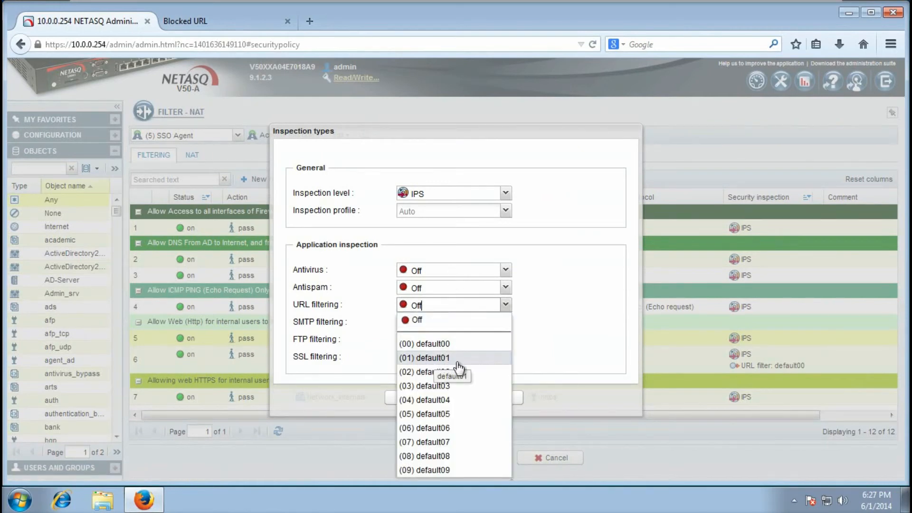
pyautogui.click(455, 358)
pyautogui.click(426, 399)
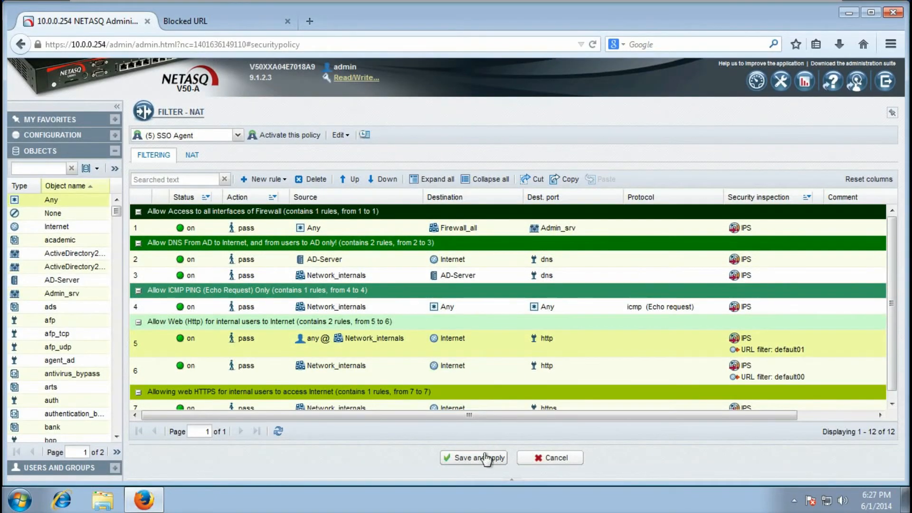
# Save and apply the rule changes and activate the SSO Agent policy
pyautogui.click(475, 458)
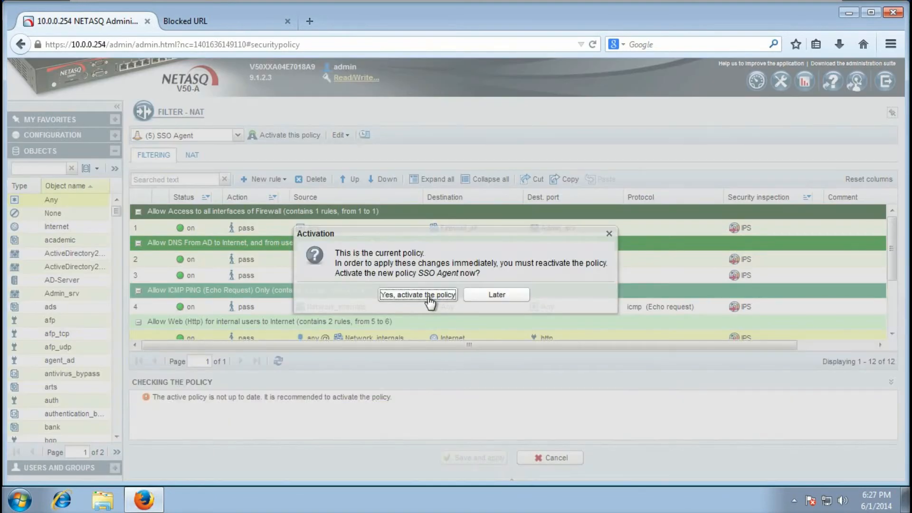
pyautogui.click(429, 296)
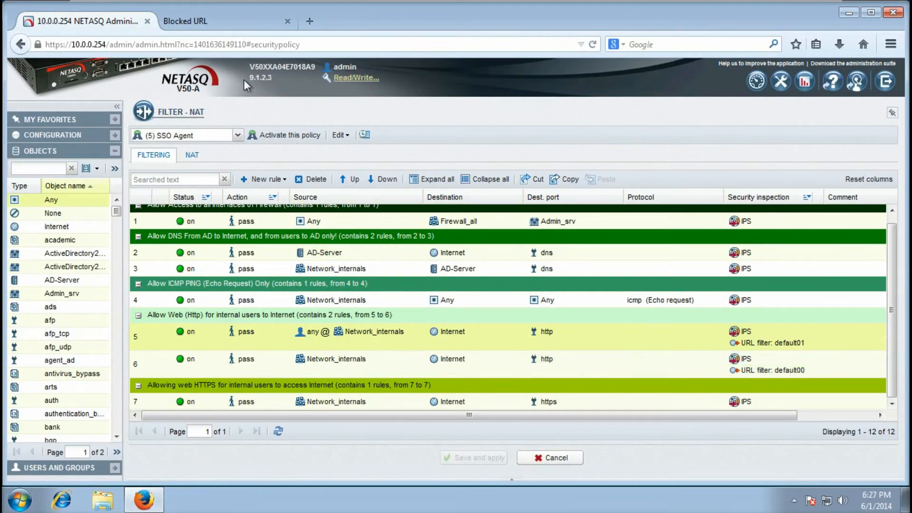
# Load cnn.com in another new tab, now reaching CNN's homepage instead of the block page
pyautogui.click(226, 21)
pyautogui.click(299, 21)
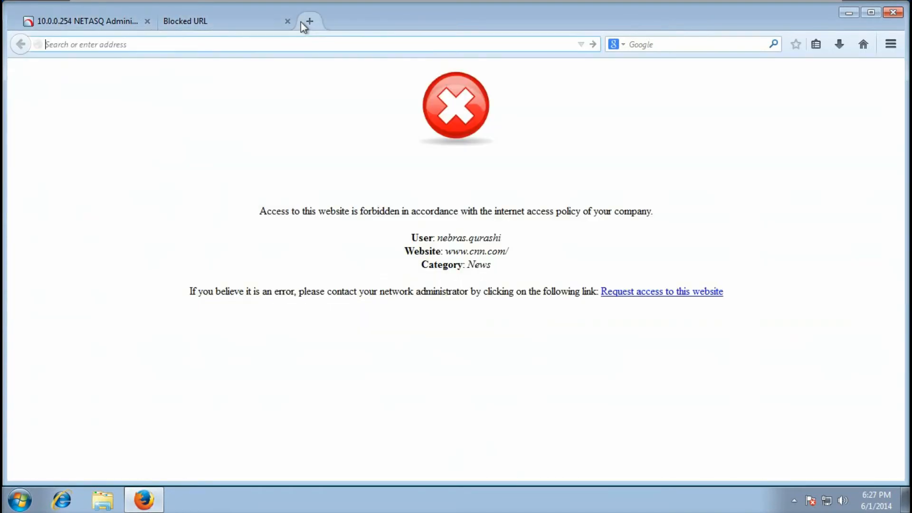
pyautogui.write('cn')
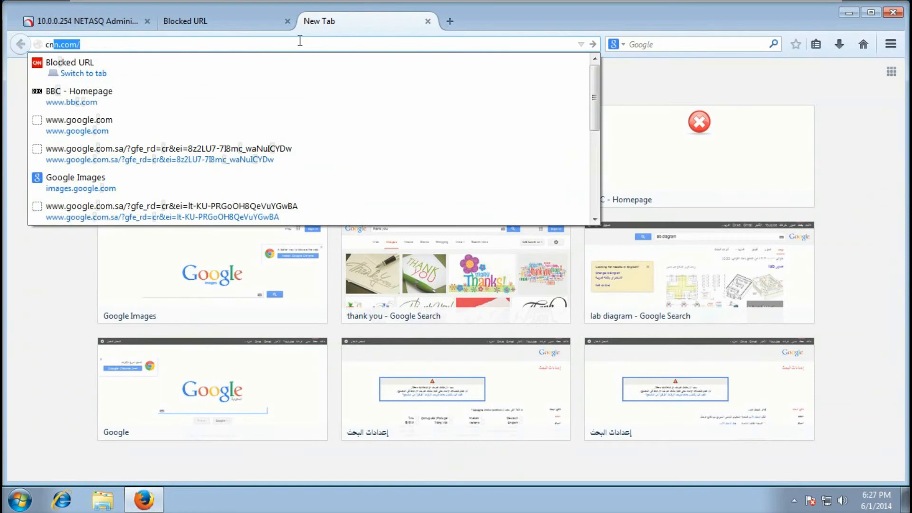
pyautogui.write('n')
pyautogui.press('Return')
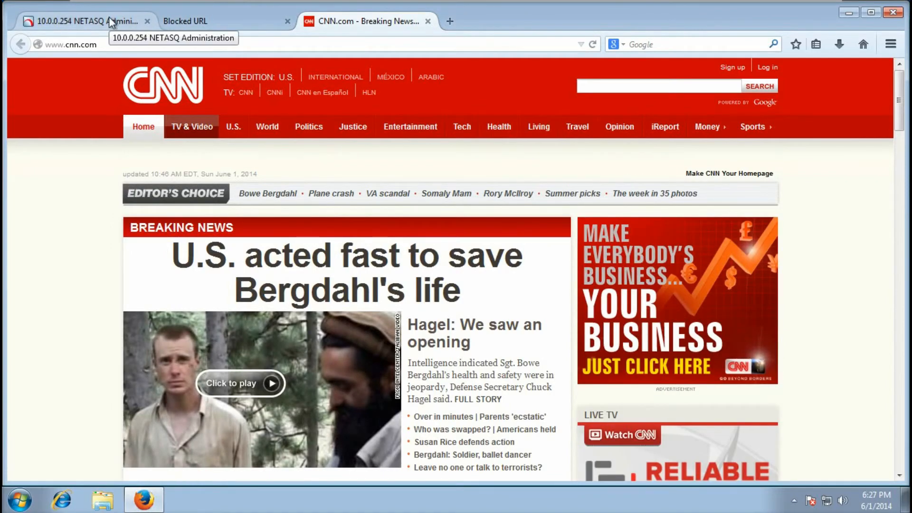
# Turn off web rule 5 (default01 filter), then save, apply and activate the SSO Agent policy
pyautogui.click(110, 16)
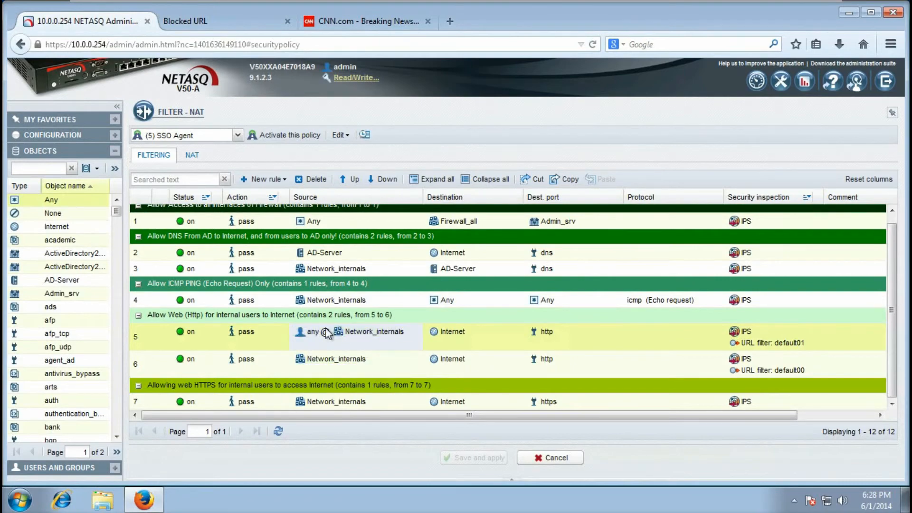
pyautogui.doubleClick(190, 340)
pyautogui.click(477, 458)
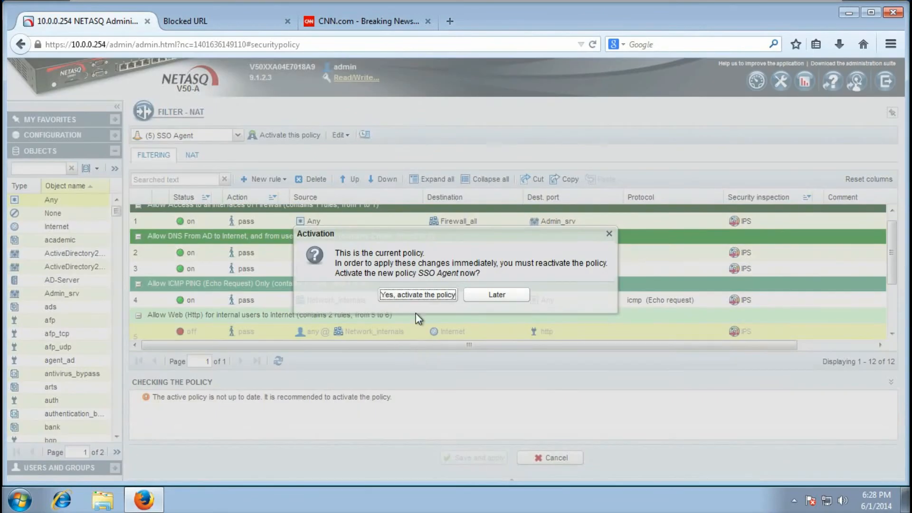
pyautogui.click(420, 294)
pyautogui.click(450, 21)
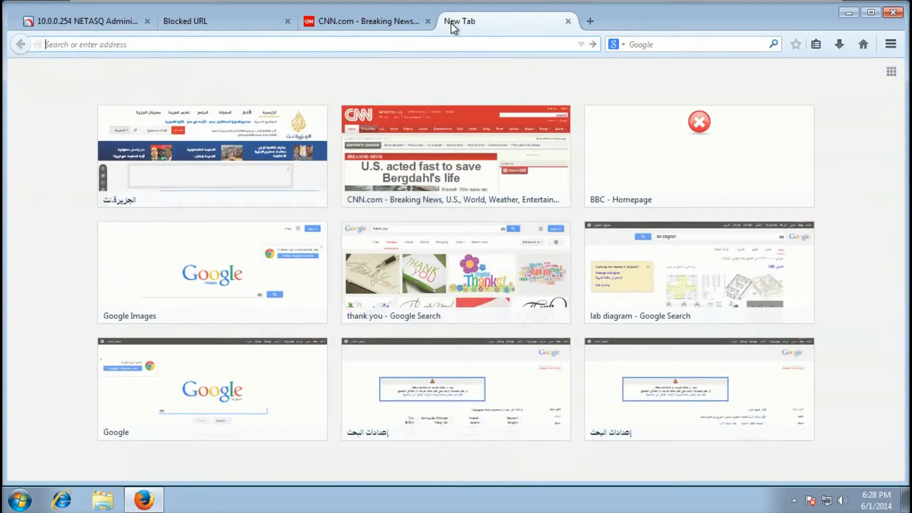
pyautogui.write('www.cnn.com')
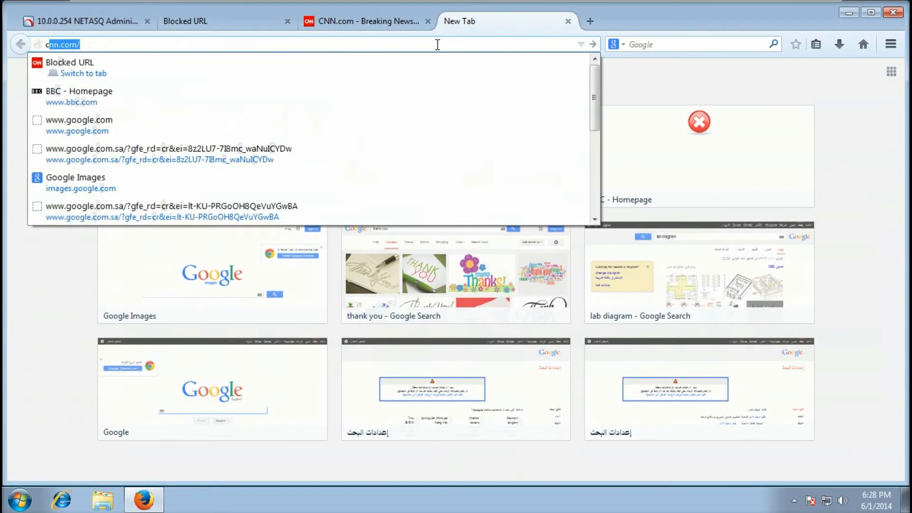
pyautogui.press('Return')
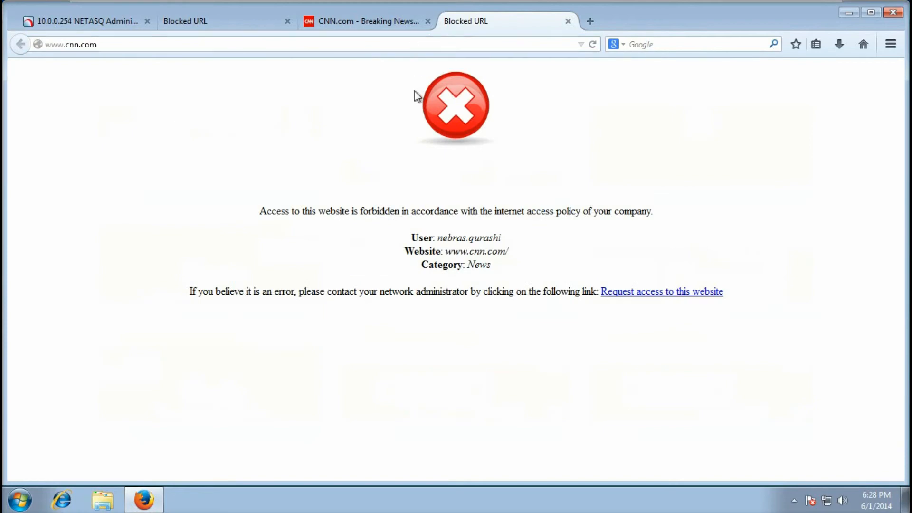
pyautogui.hotkey('ctrl', 'Tab')
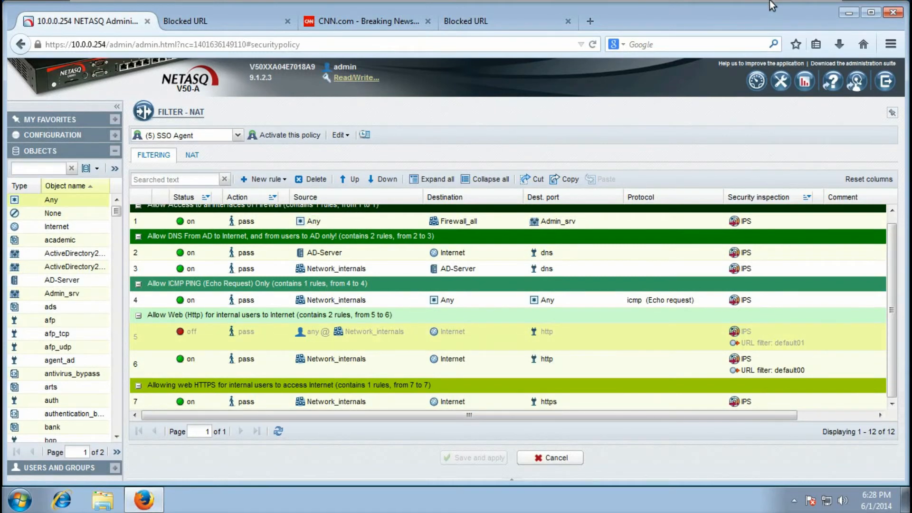
# Iconify the VMware virtual machine window to reveal the NETASQ Real-Time Monitor dashboard
pyautogui.moveTo(773, 5)
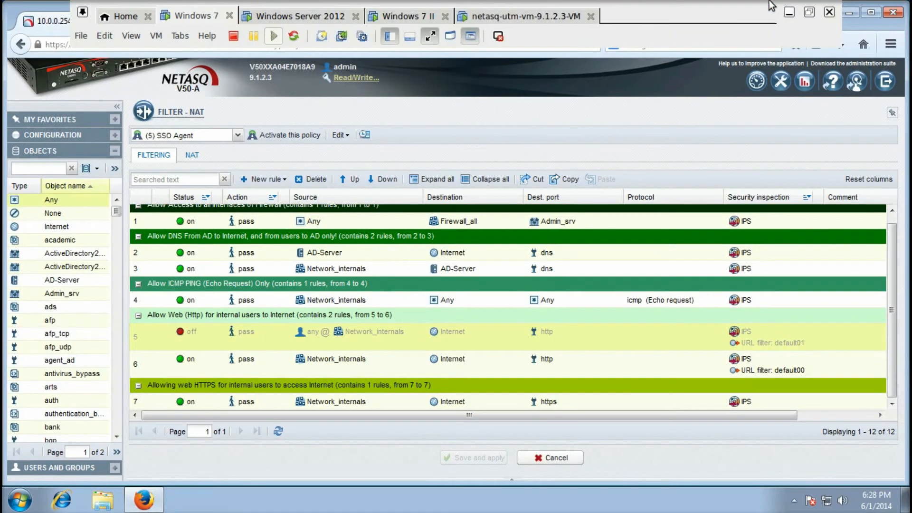
pyautogui.click(790, 13)
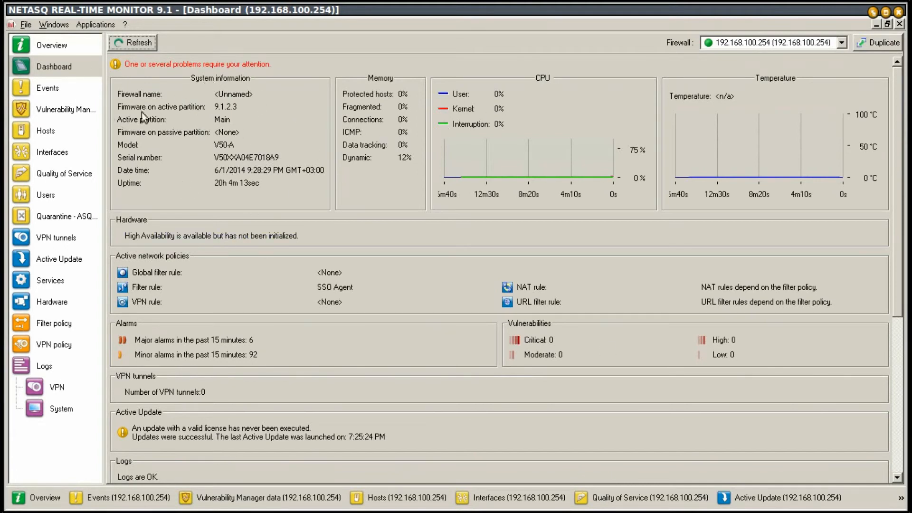
# Browse Events, Vulnerability Manager and Hosts, ending on the Users page of authenticated users
pyautogui.click(78, 87)
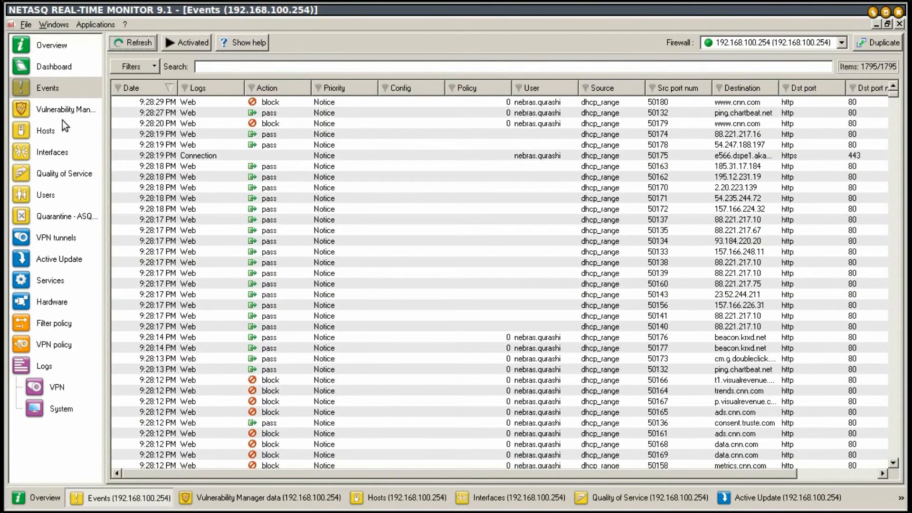
pyautogui.click(59, 110)
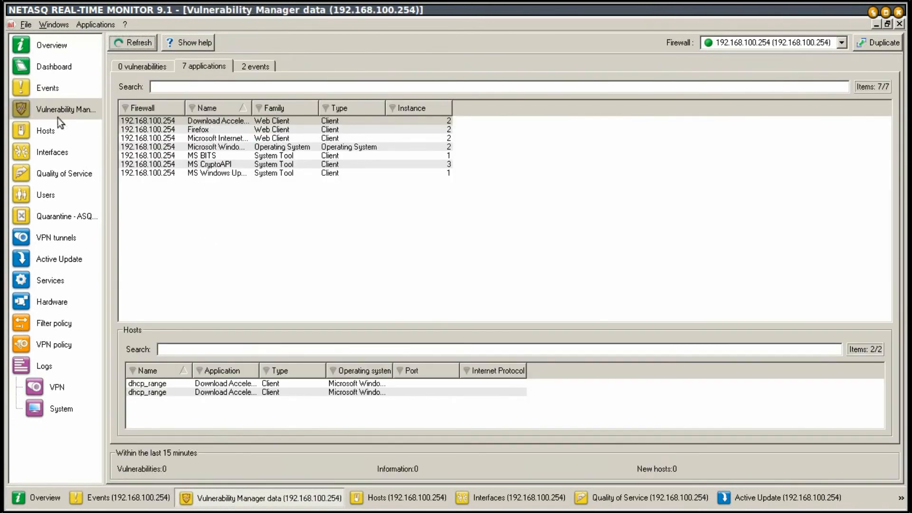
pyautogui.click(53, 132)
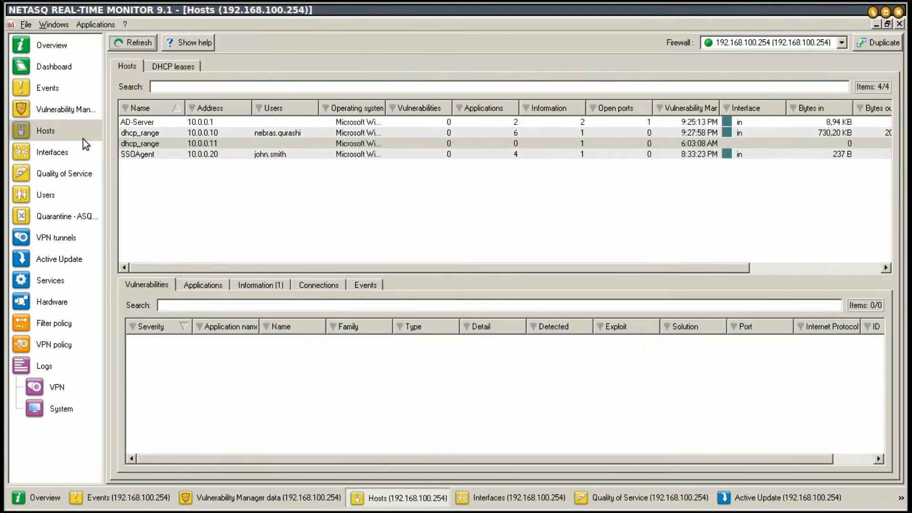
pyautogui.click(53, 195)
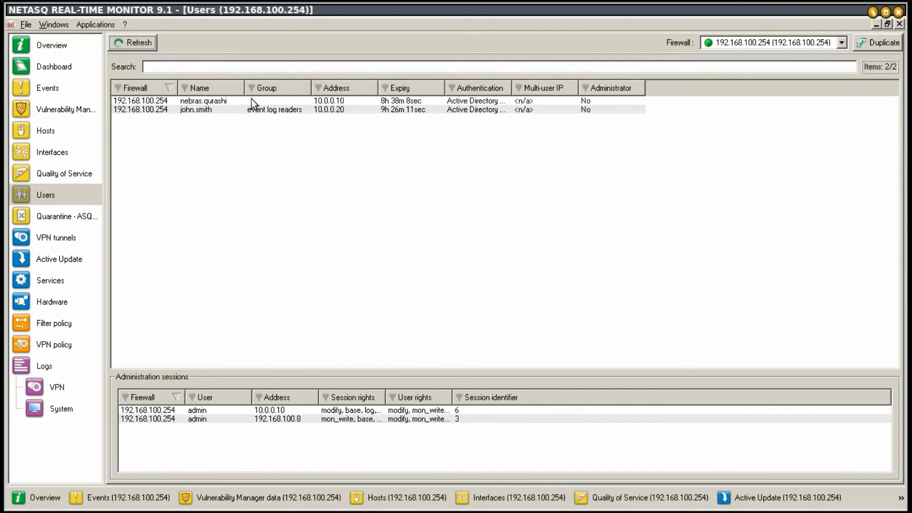
# Show the Hosts list and select the dhcp_range host 10.0.0.10 for its details
pyautogui.click(64, 133)
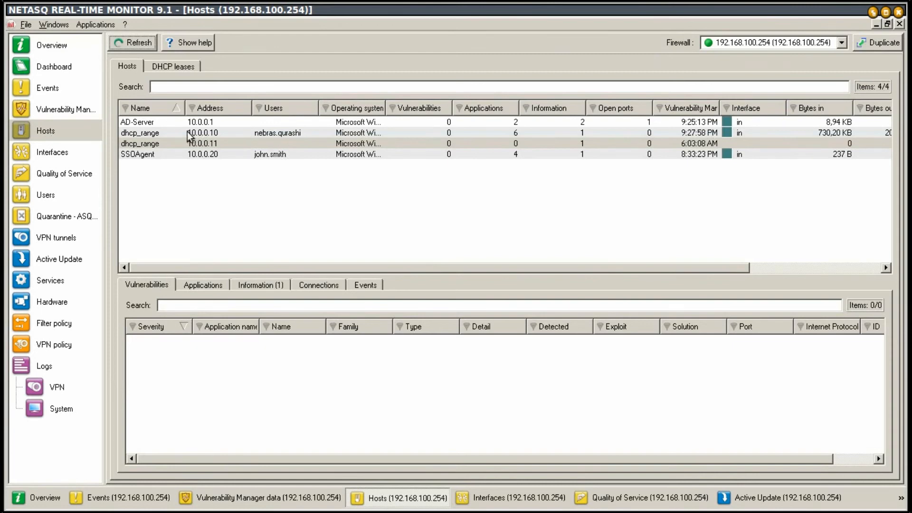
pyautogui.click(217, 136)
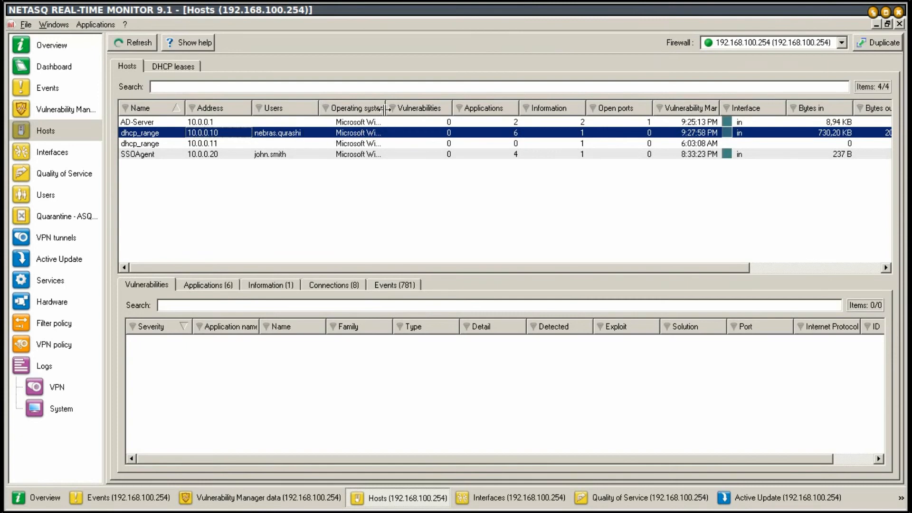
# Widen the Operating system column and inspect host 10.0.0.10's apps, including Firefox 29.0 and Internet Explorer 6.0
pyautogui.moveTo(385, 107); pyautogui.dragTo(445, 104)
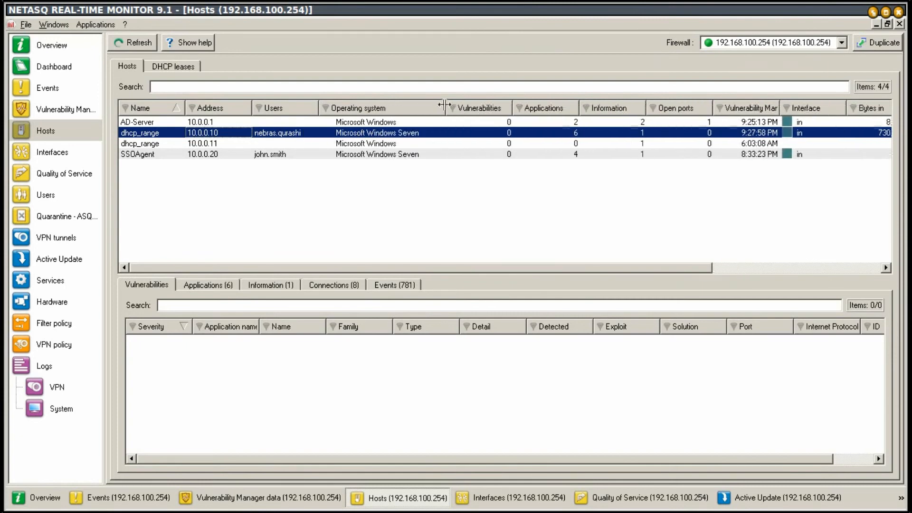
pyautogui.click(200, 286)
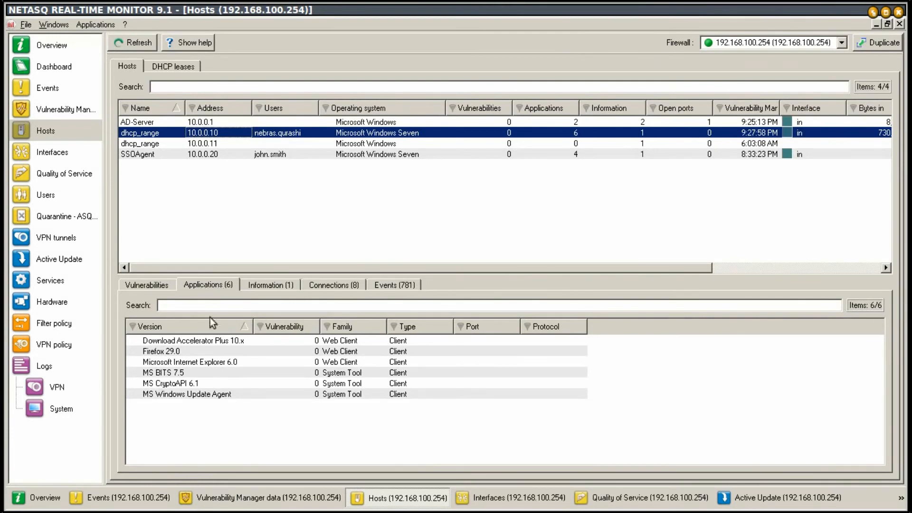
pyautogui.click(159, 342)
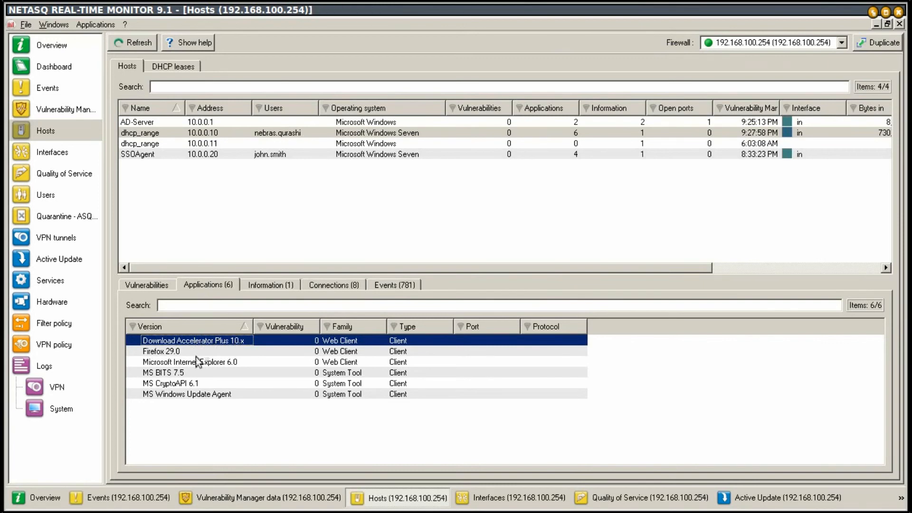
pyautogui.click(173, 351)
pyautogui.click(178, 363)
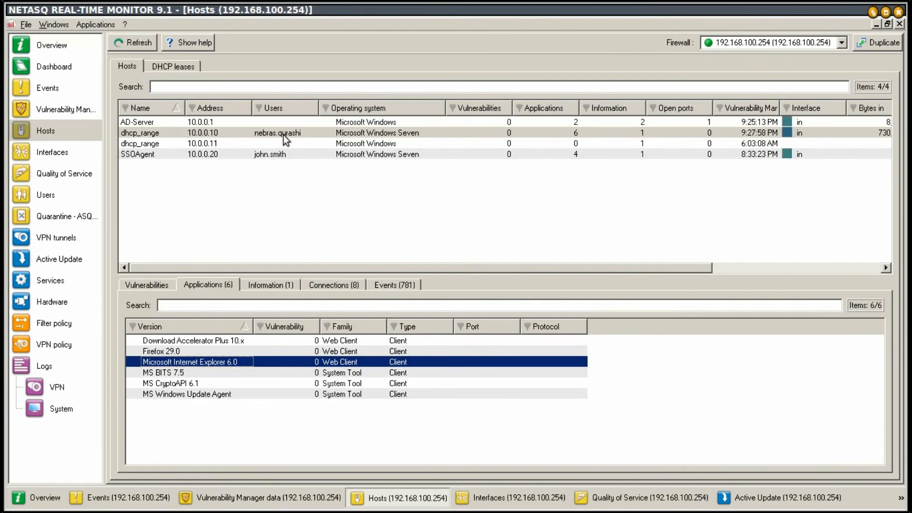
pyautogui.click(297, 135)
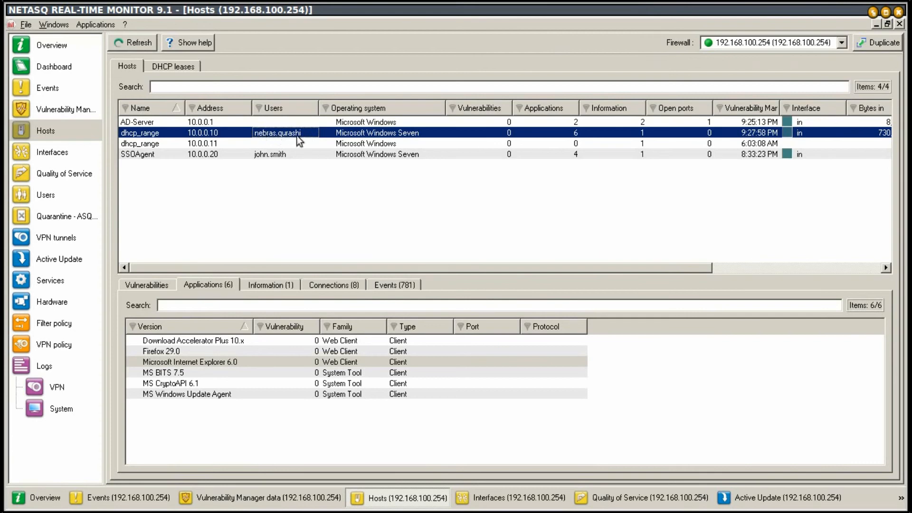
pyautogui.click(271, 285)
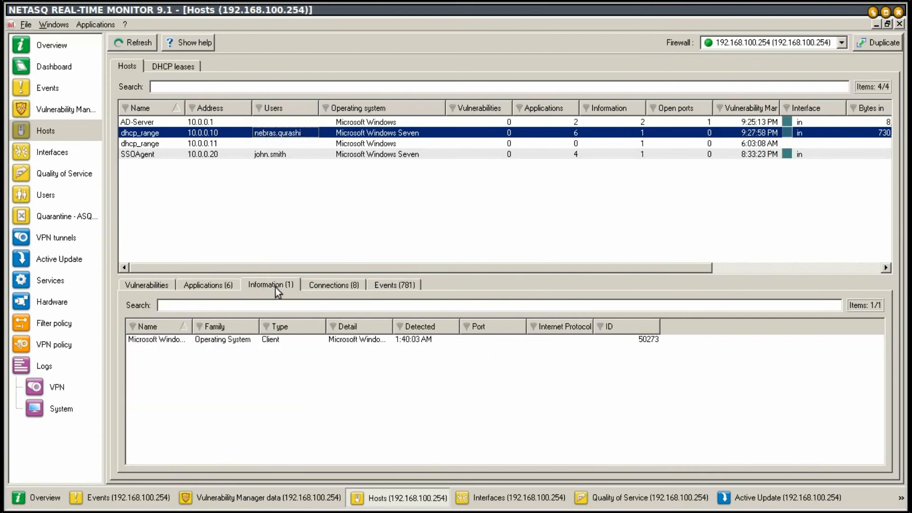
pyautogui.click(332, 284)
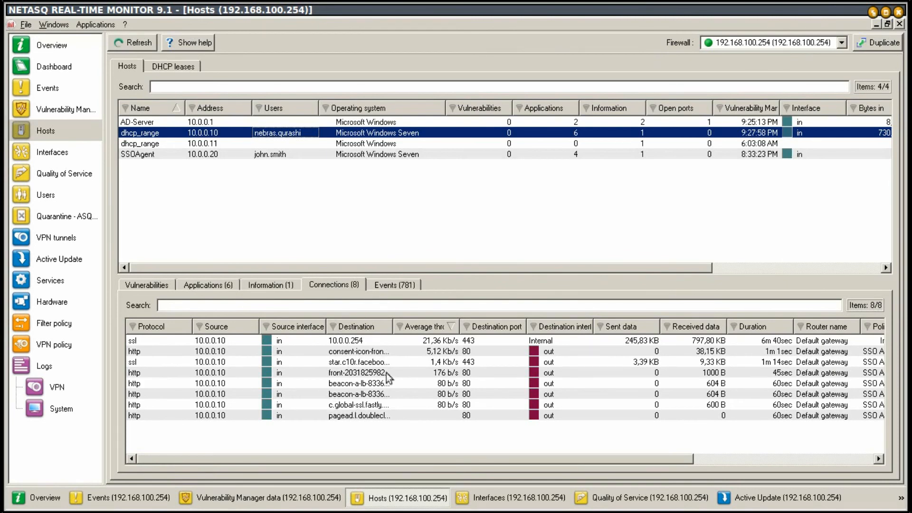
pyautogui.click(387, 285)
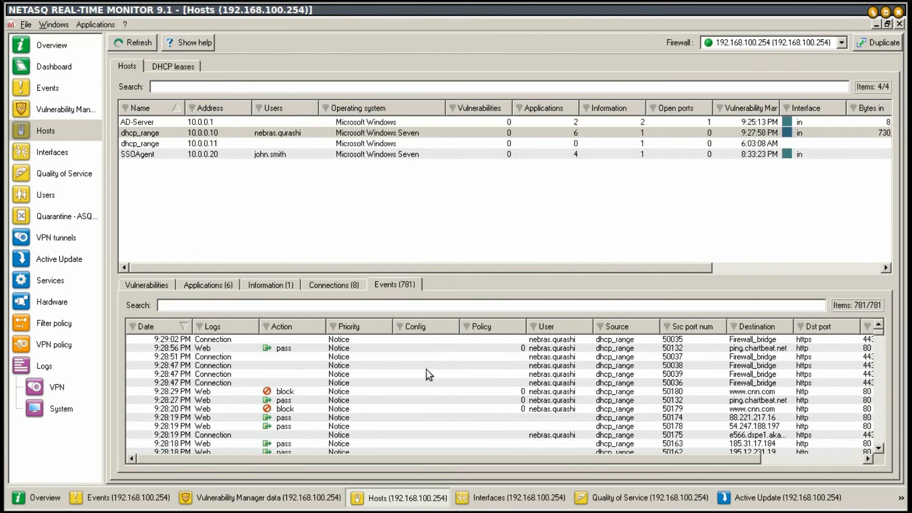
pyautogui.click(270, 133)
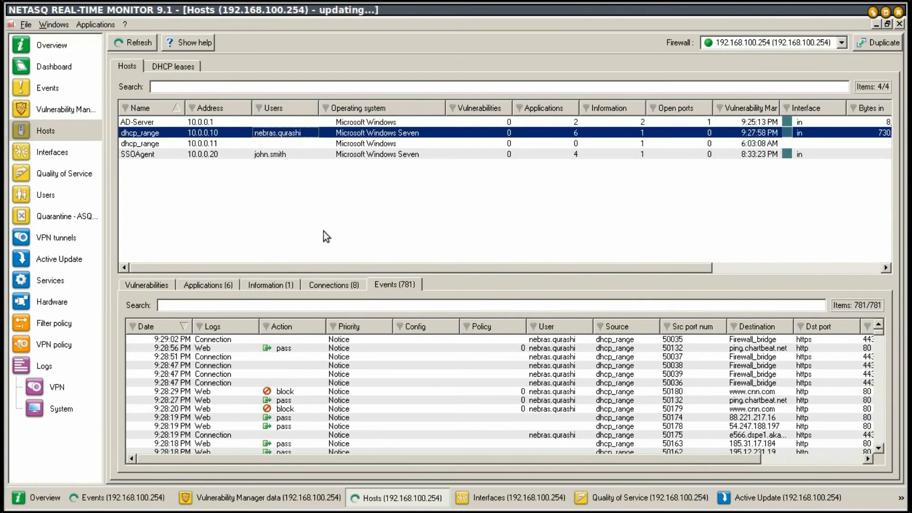